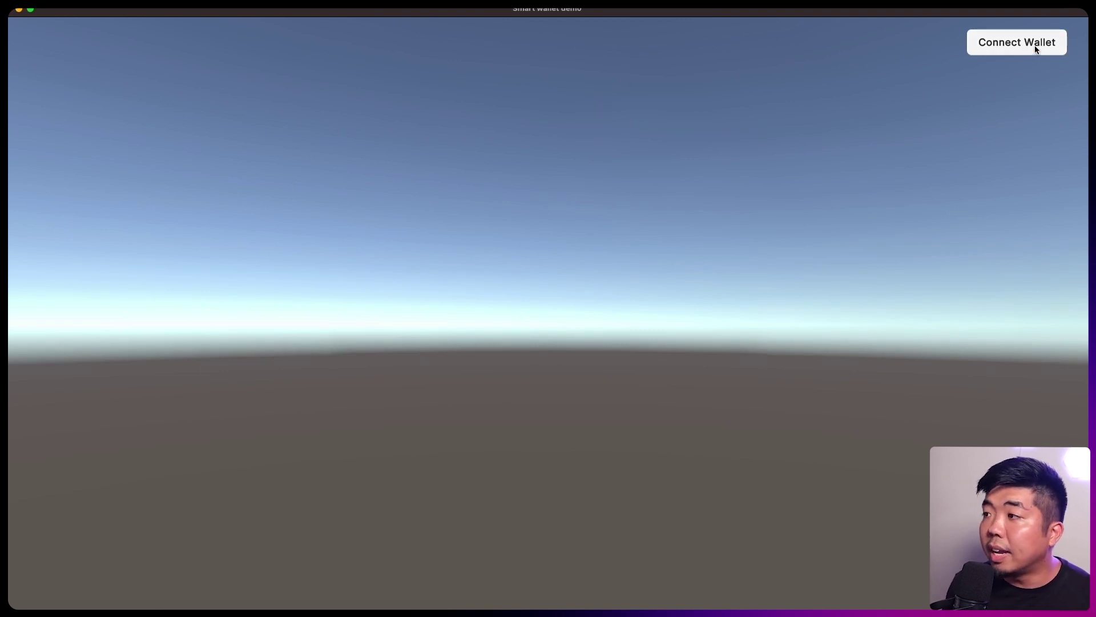
Step: Connect with the Smart Wallet option, then check the wallet's address and network in the 0 MATIC panel
click(1018, 49)
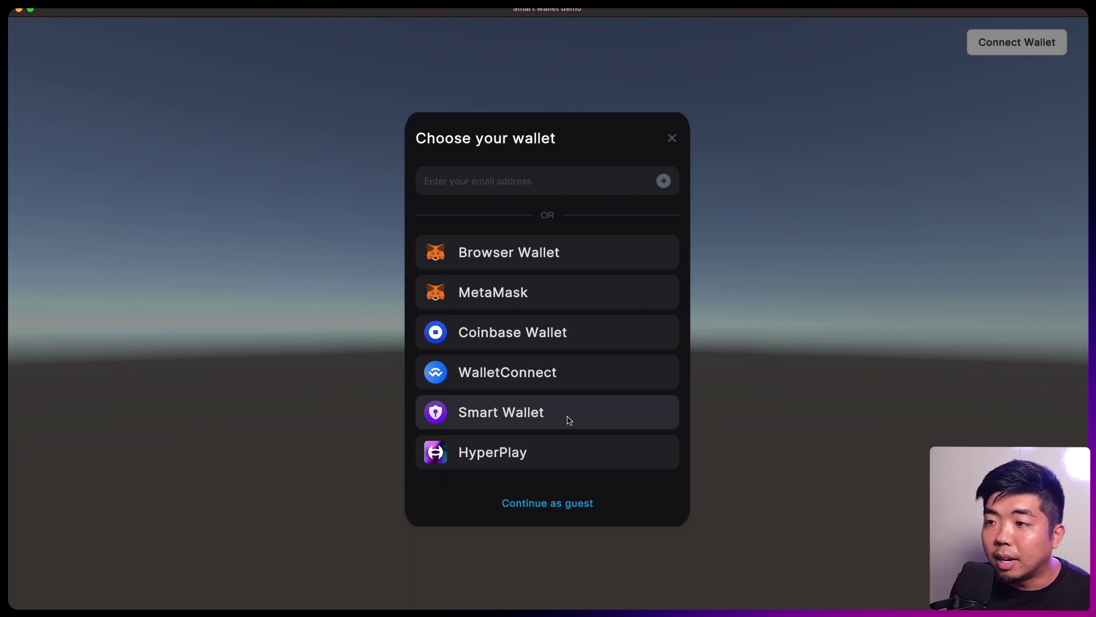
click(776, 408)
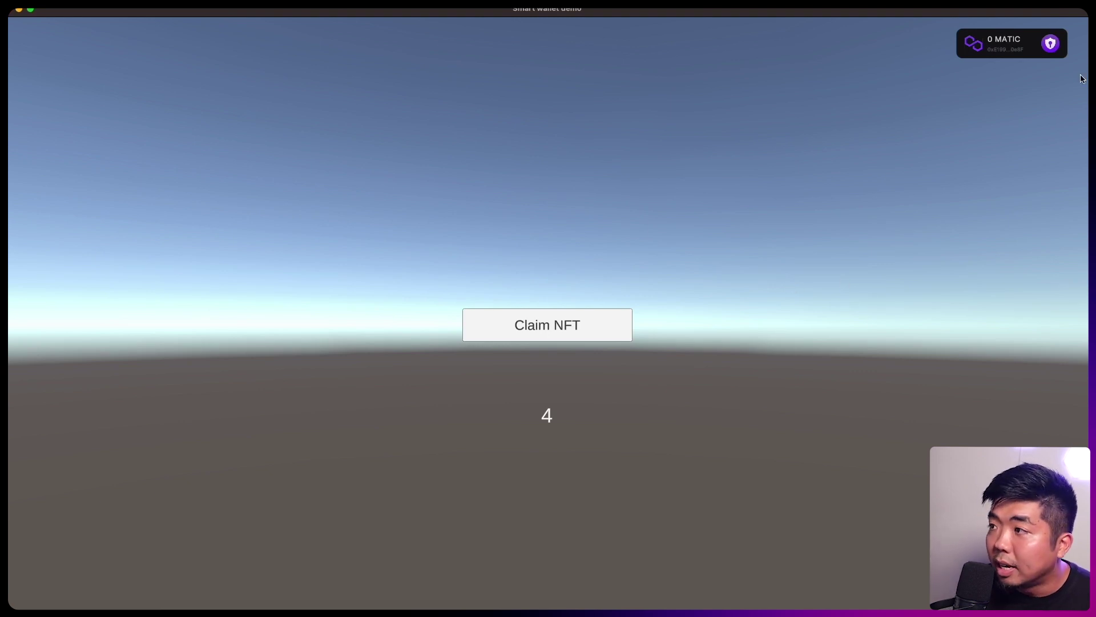
click(1037, 49)
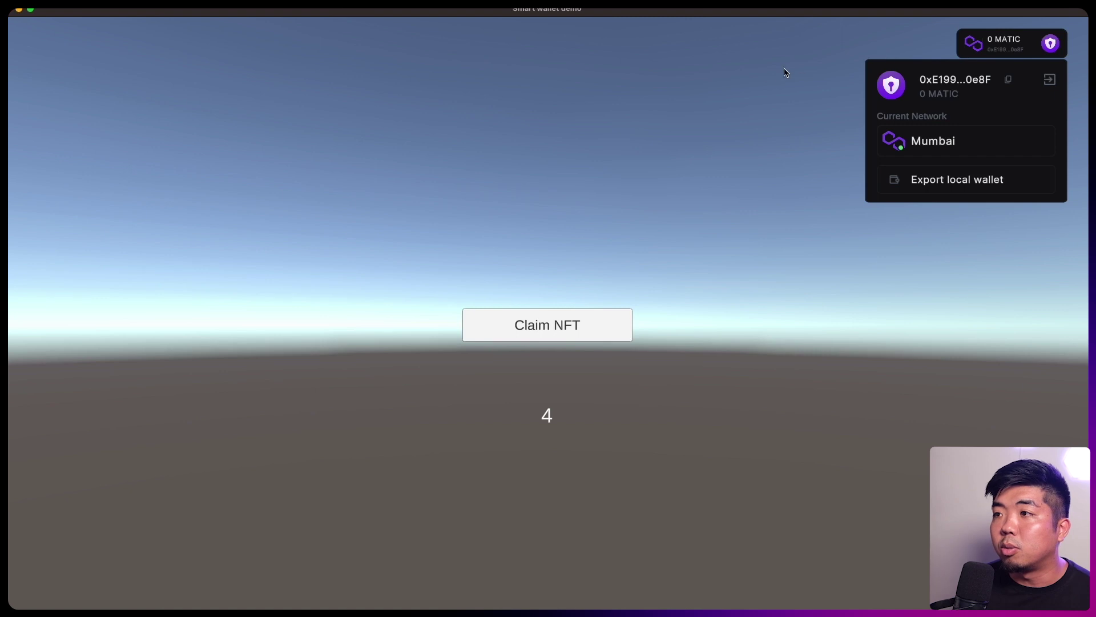
click(1006, 40)
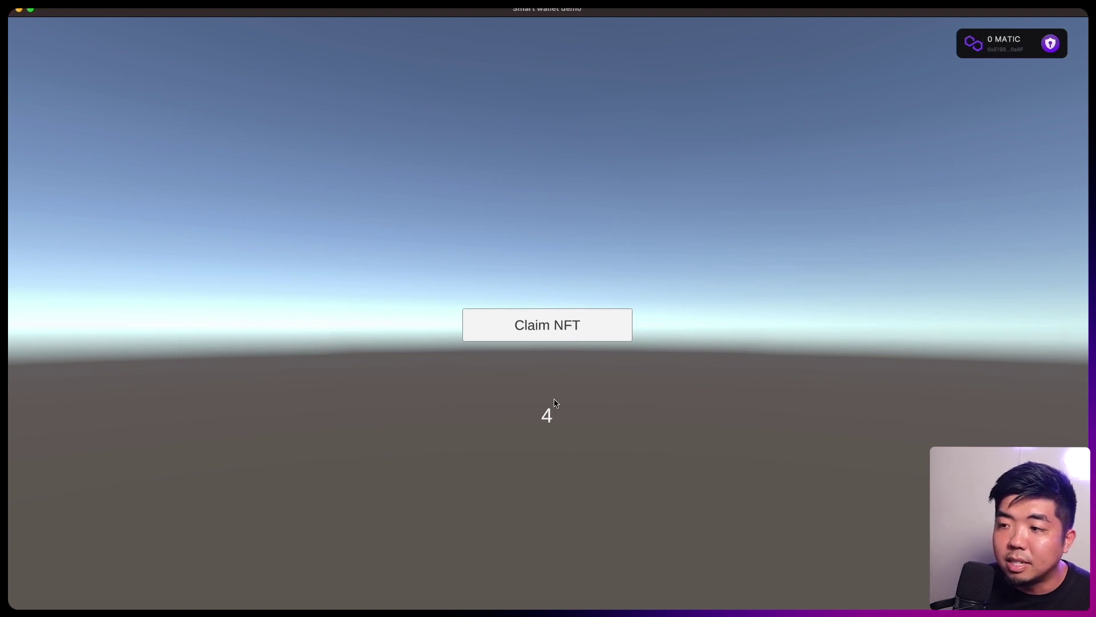
Step: Claim an NFT so the count reaches 5, then switch to the thirdweb dashboard
click(588, 322)
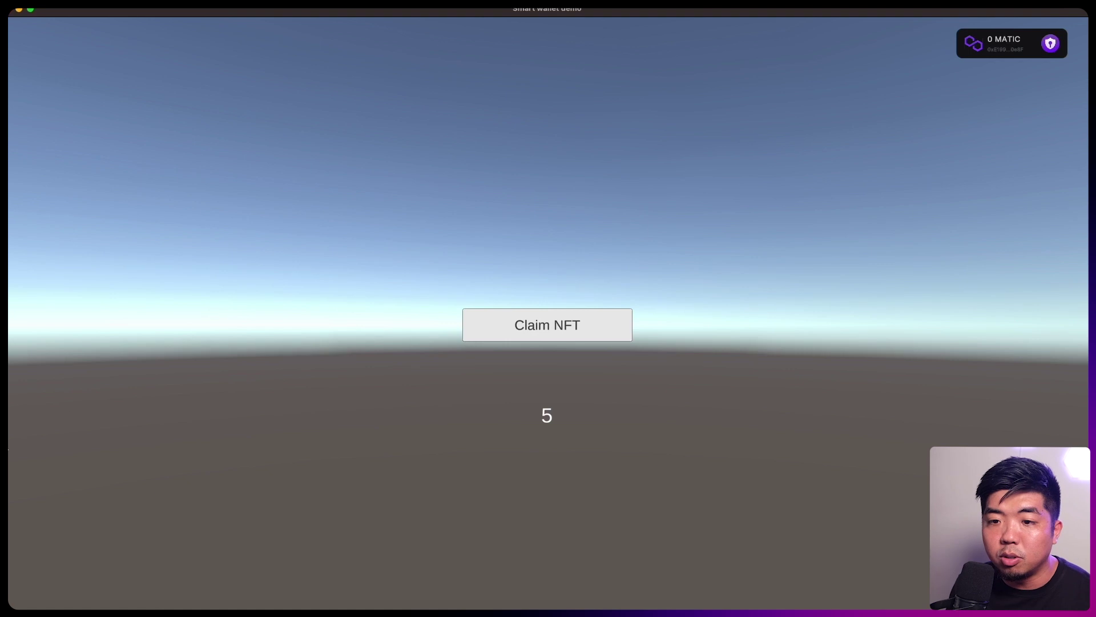
key(super+Tab)
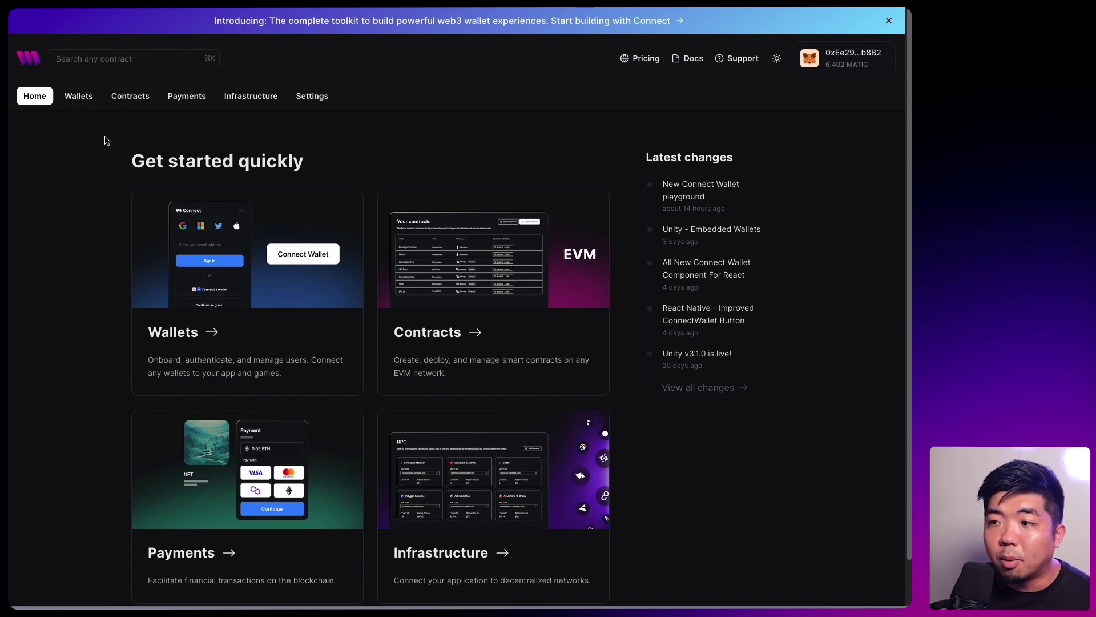
Step: Browse Deploy contract to the Smart Wallet section and open Account Factory's deployment settings
click(493, 268)
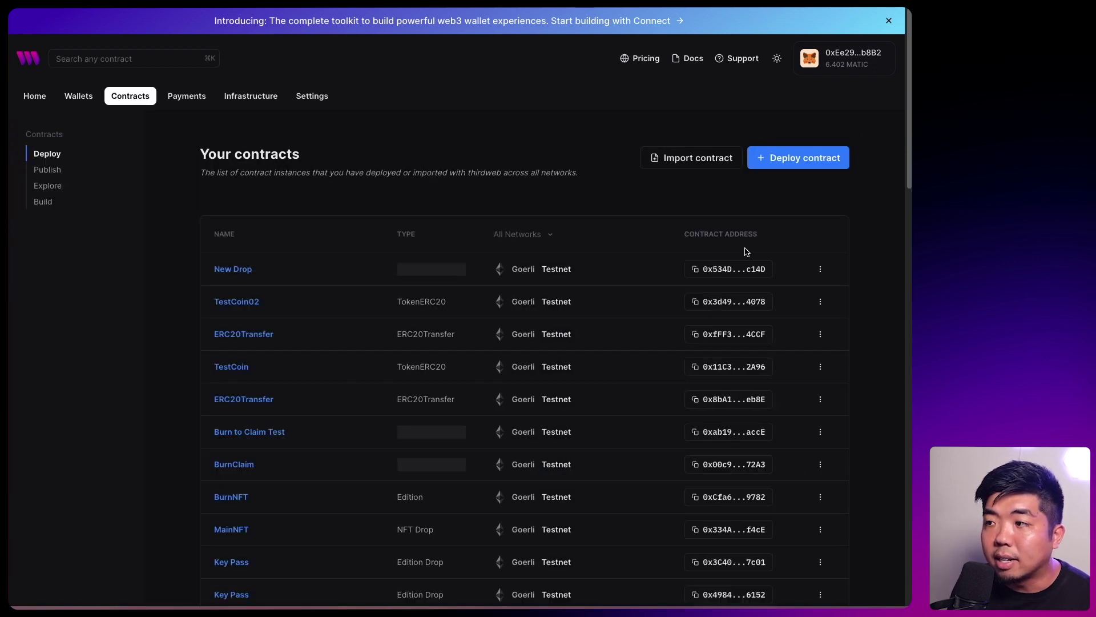
click(816, 165)
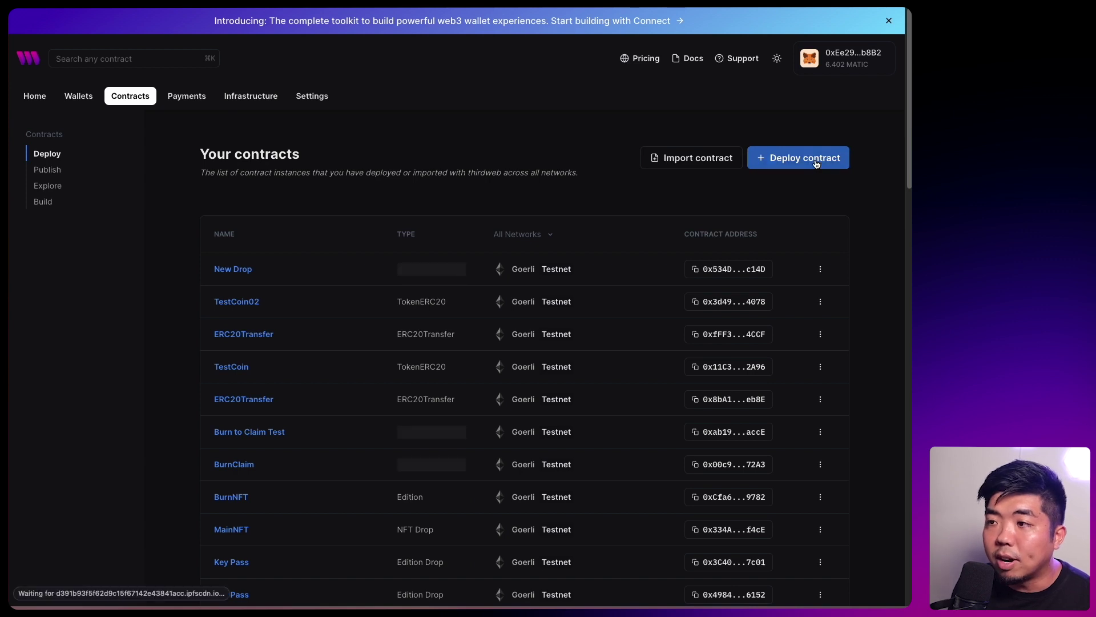
scroll(633, 270, down, 1)
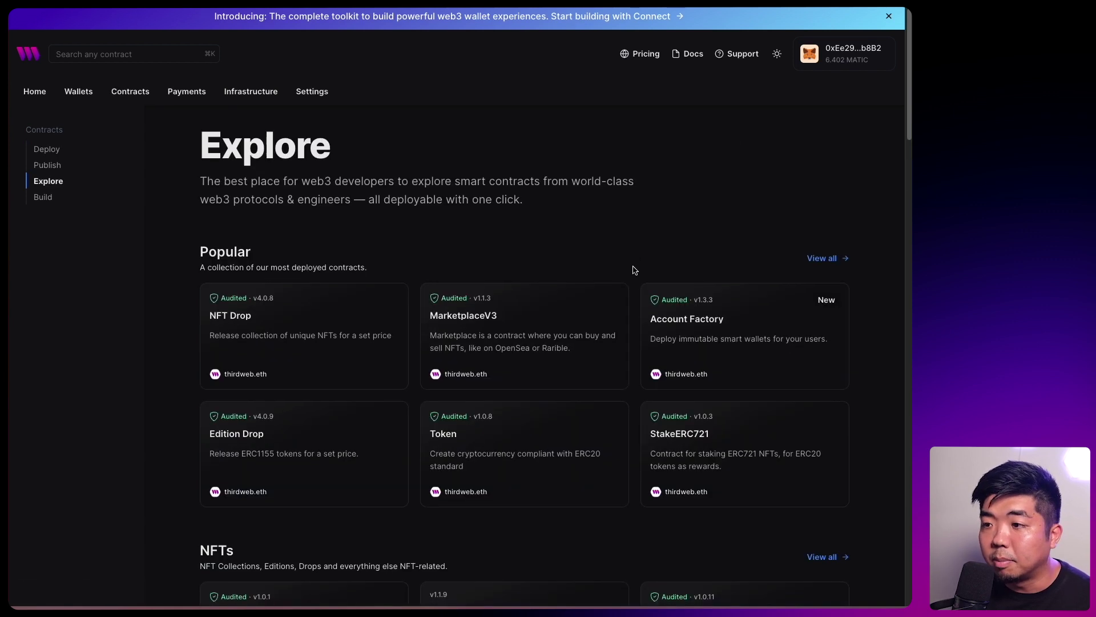
scroll(635, 267, down, 1)
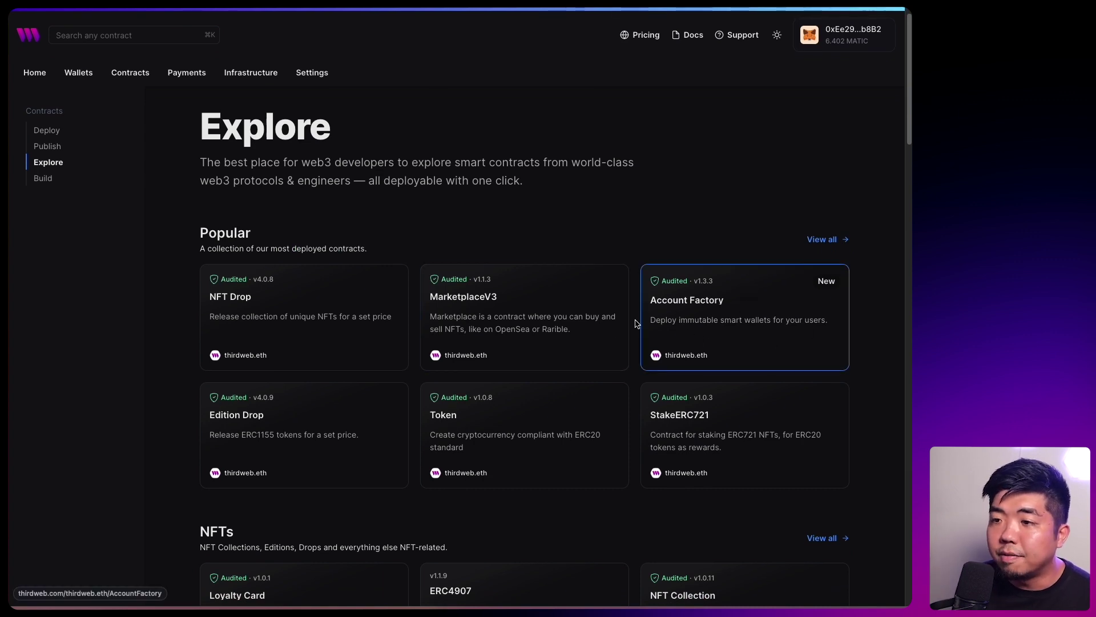
scroll(172, 310, down, 8)
scroll(171, 310, down, 13)
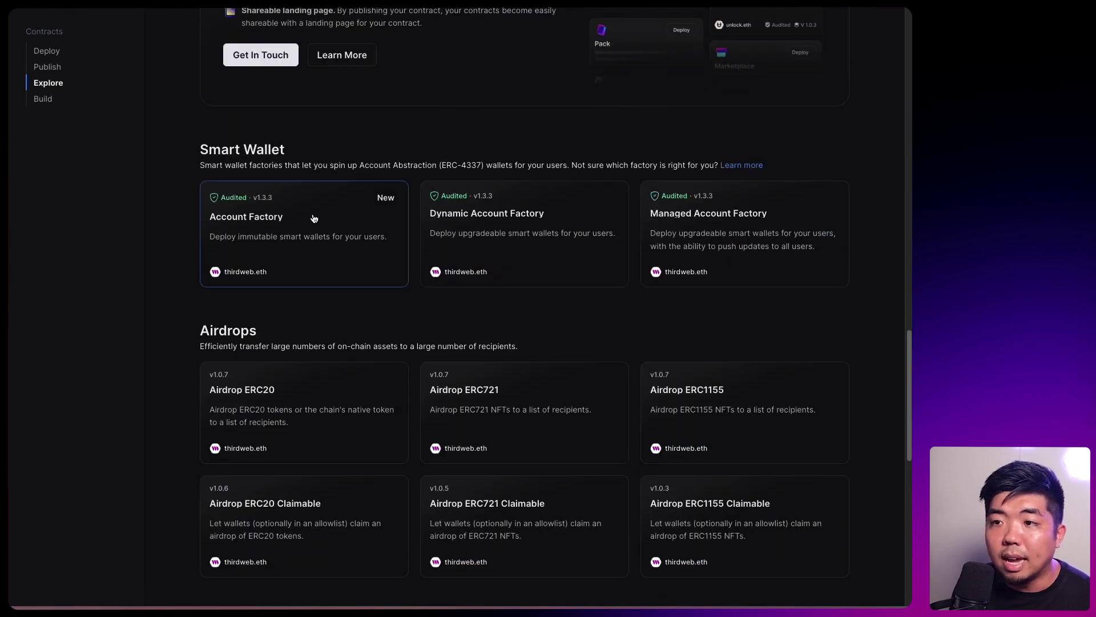
click(314, 245)
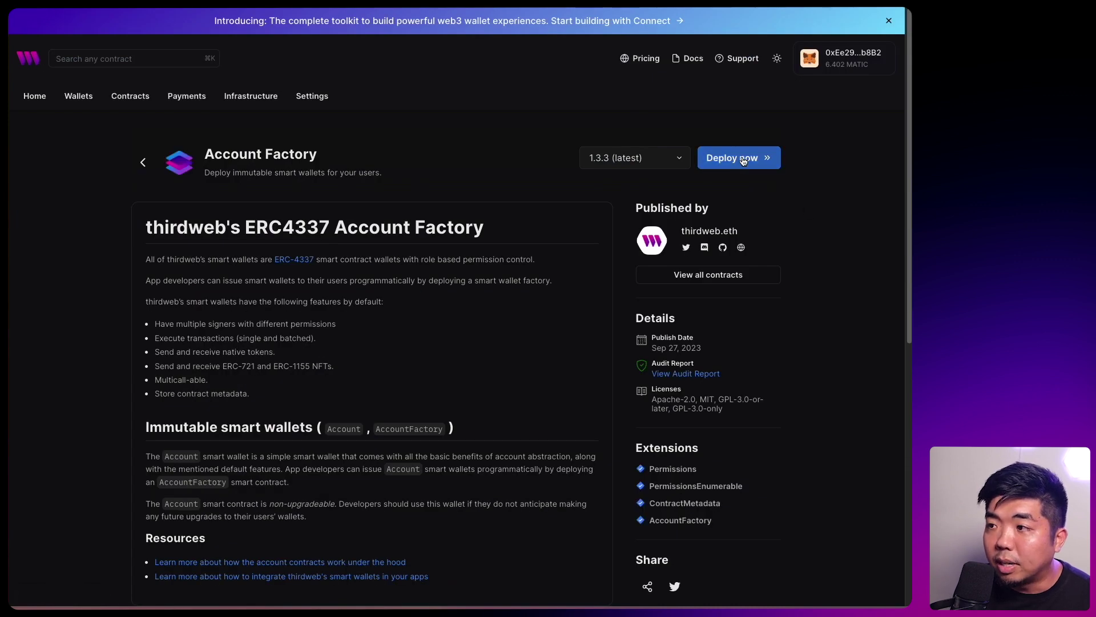
click(736, 158)
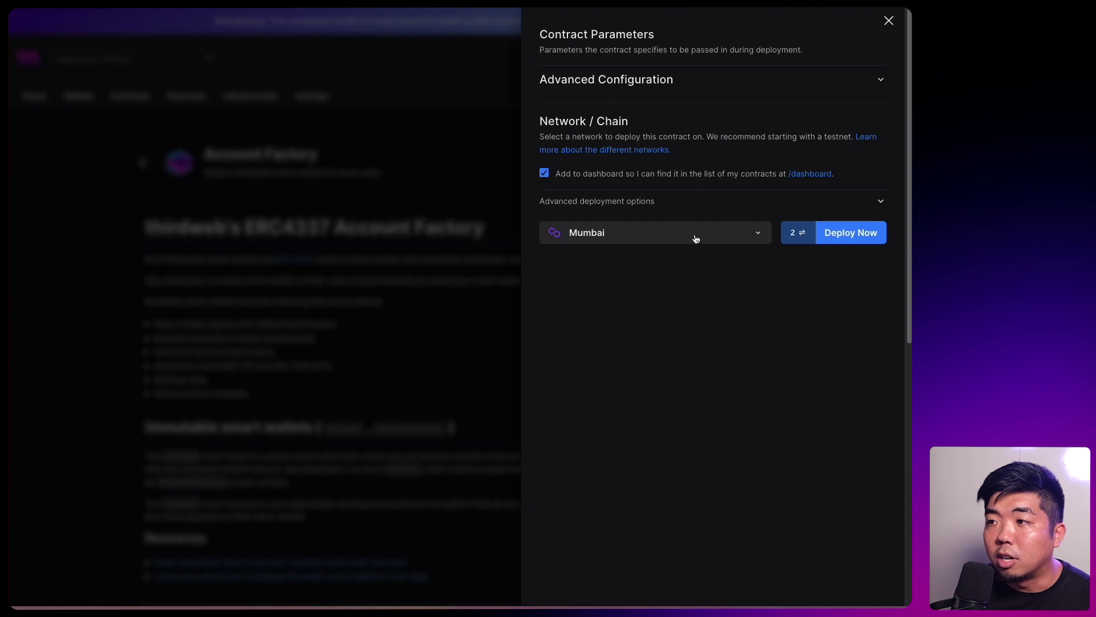
Step: Deploy Account Factory to Mumbai, confirming and signing in MetaMask, and copy its contract address
click(879, 237)
click(554, 460)
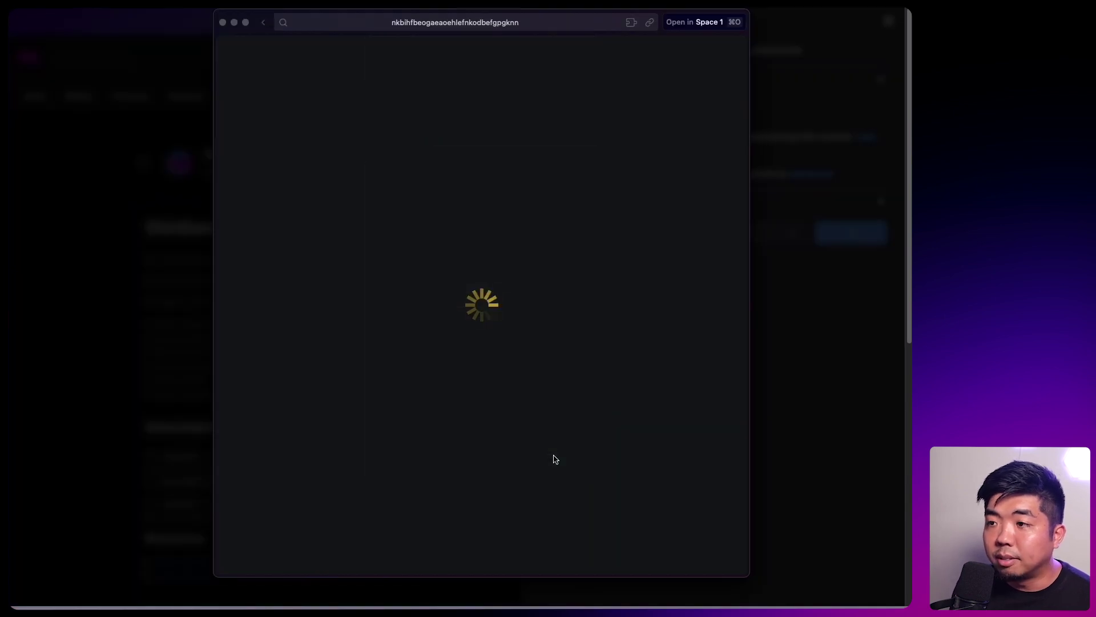
click(568, 353)
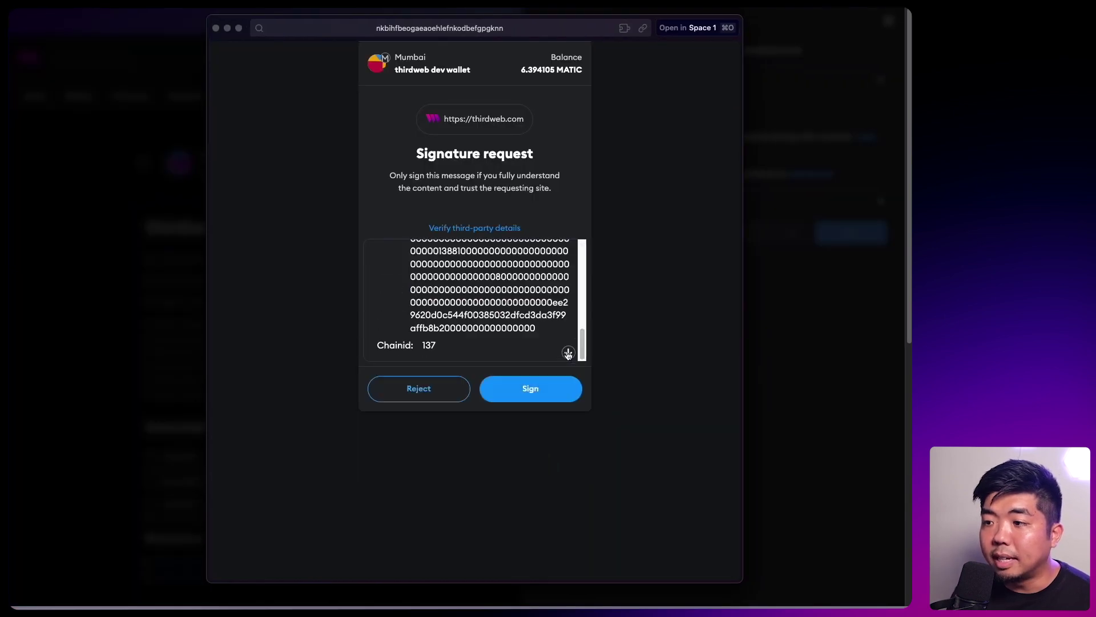
click(543, 391)
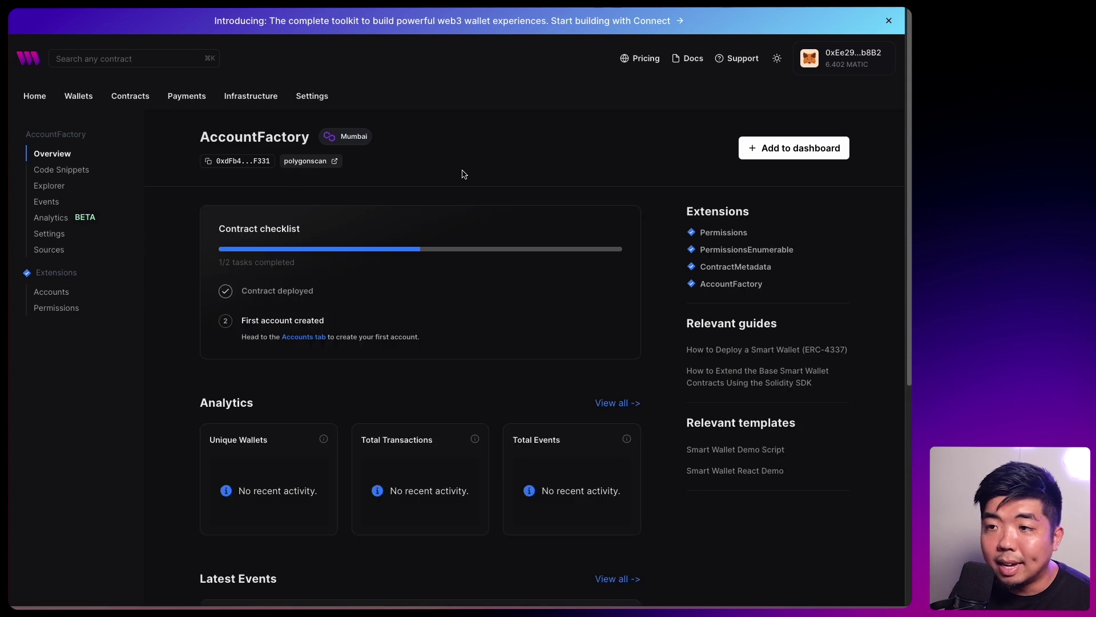
click(252, 164)
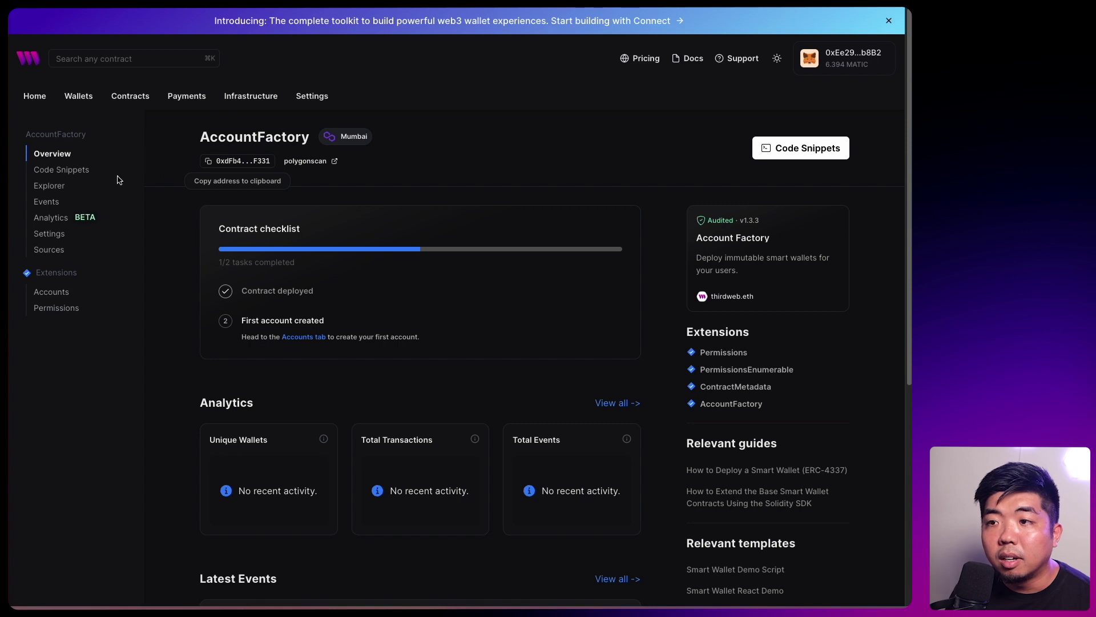
Step: Check on the Accounts page that the factory's Total Accounts is 0
click(60, 297)
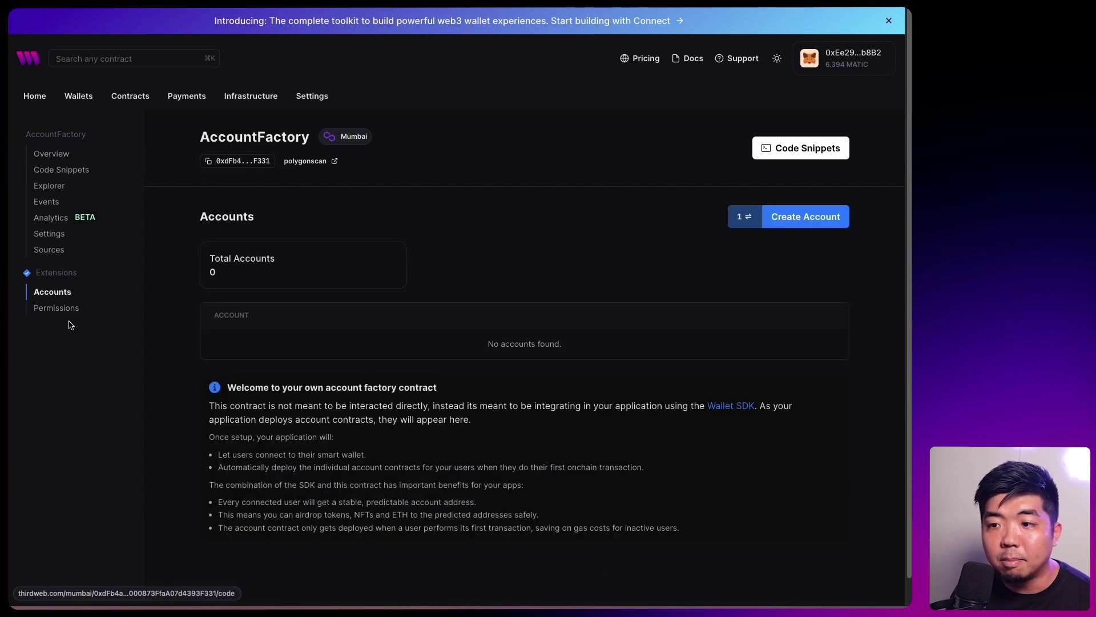
drag(209, 272, 227, 274)
click(228, 275)
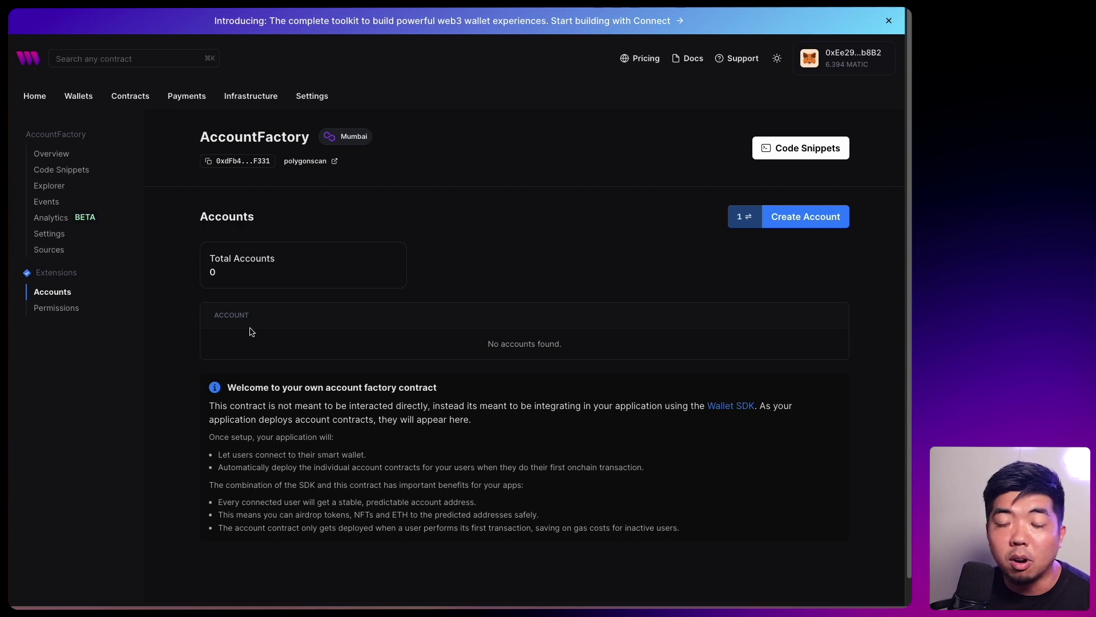
Step: Copy an API key's client ID from Settings, then return to Your contracts
middle_click(312, 96)
key(ctrl+Tab)
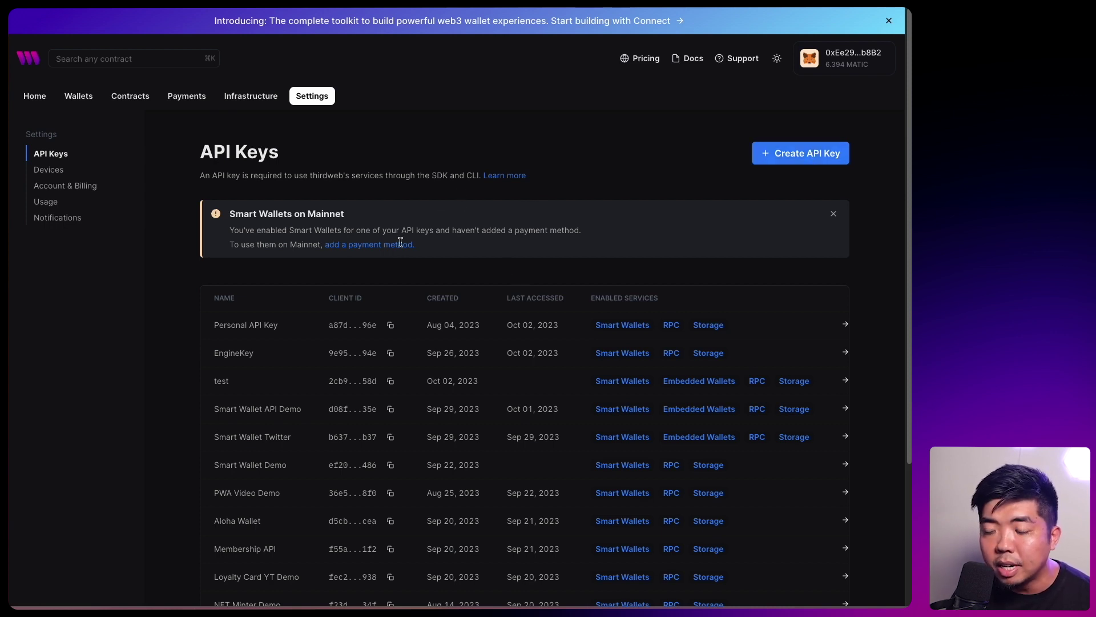
click(391, 325)
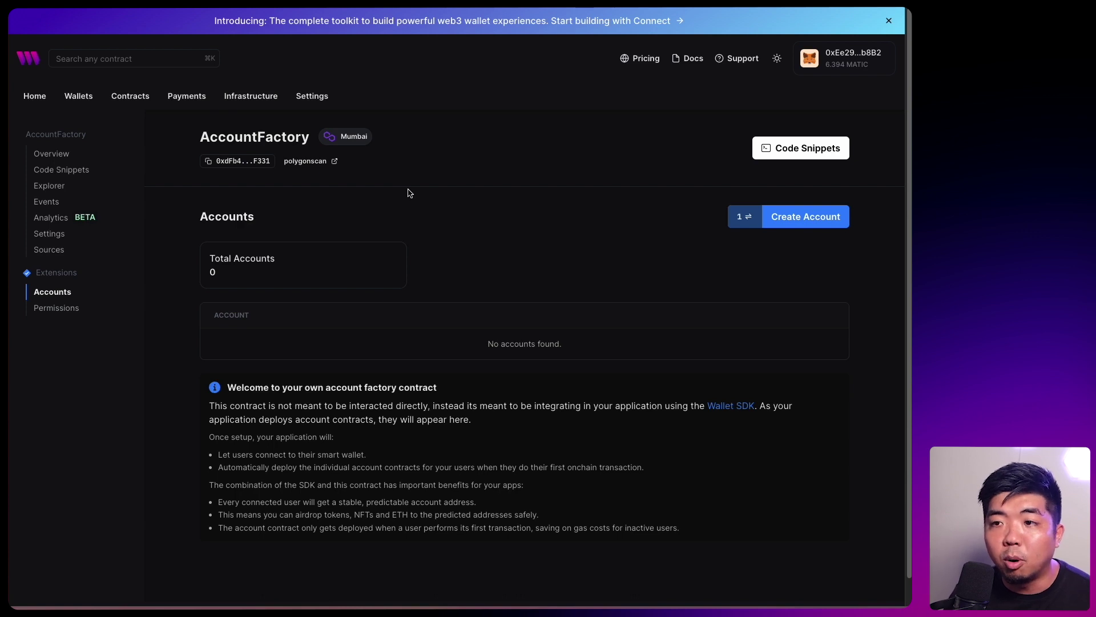
scroll(409, 193, down, 1)
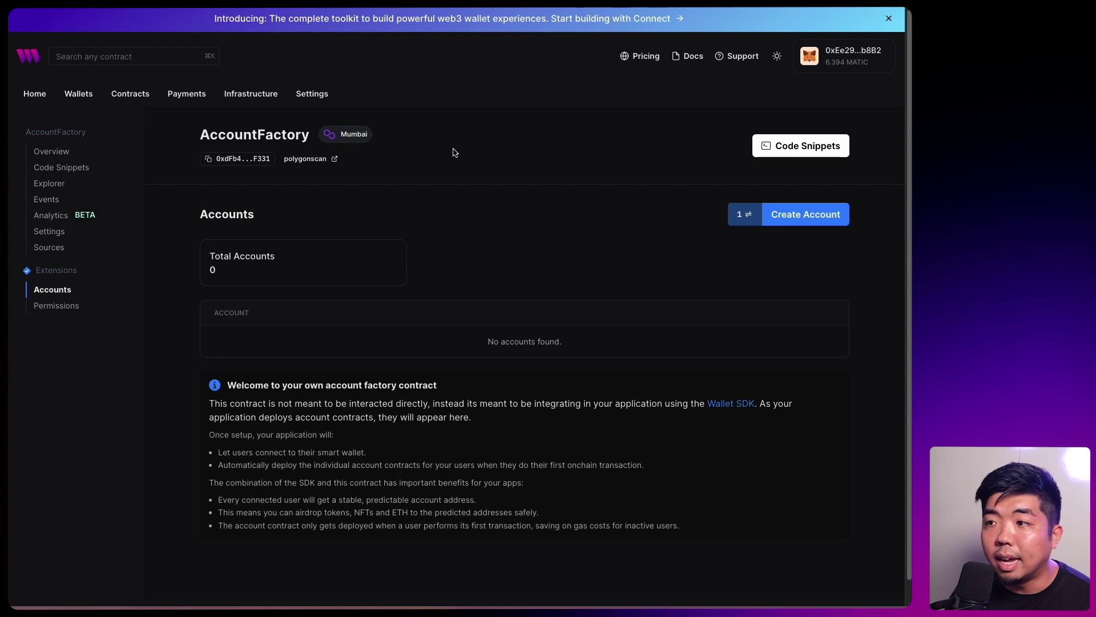
click(135, 101)
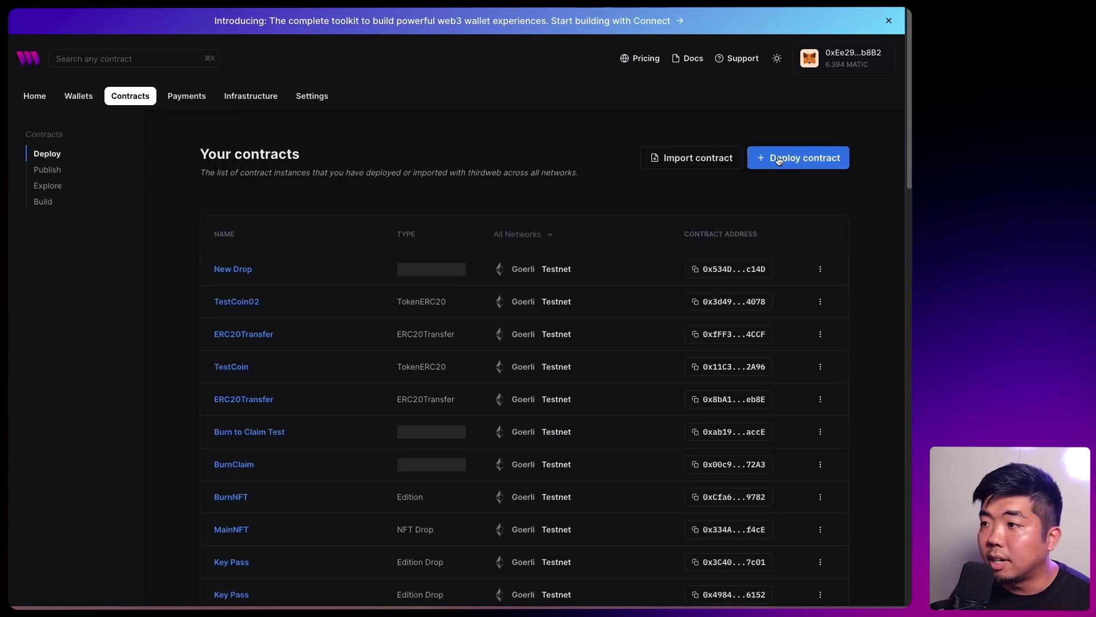
Step: Open the Edition Drop contract's deployment settings
click(797, 158)
scroll(366, 342, down, 2)
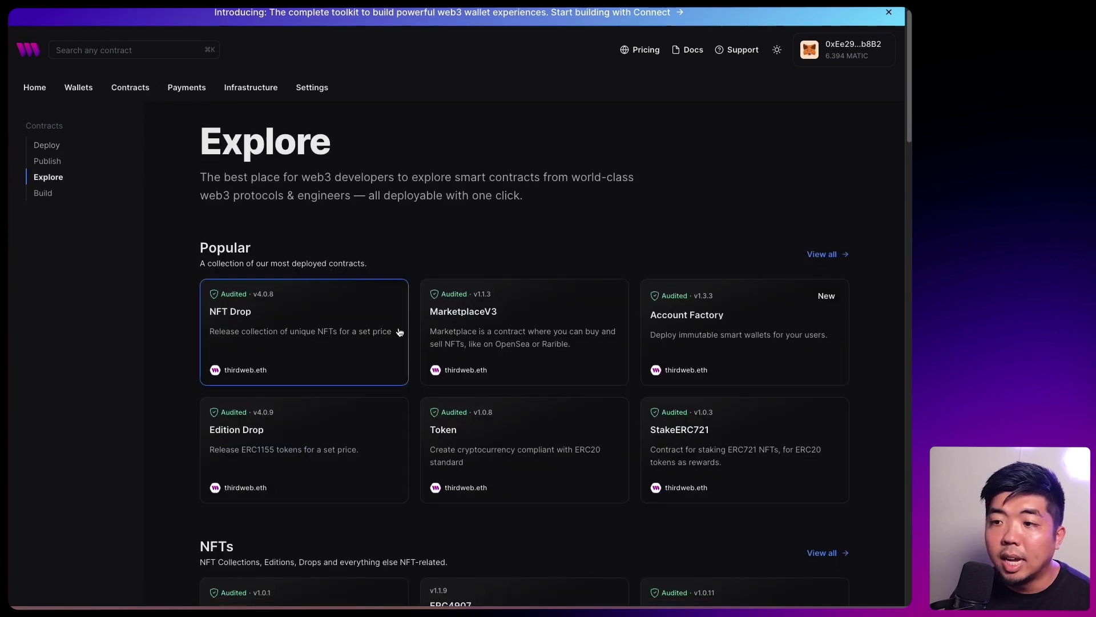
click(320, 371)
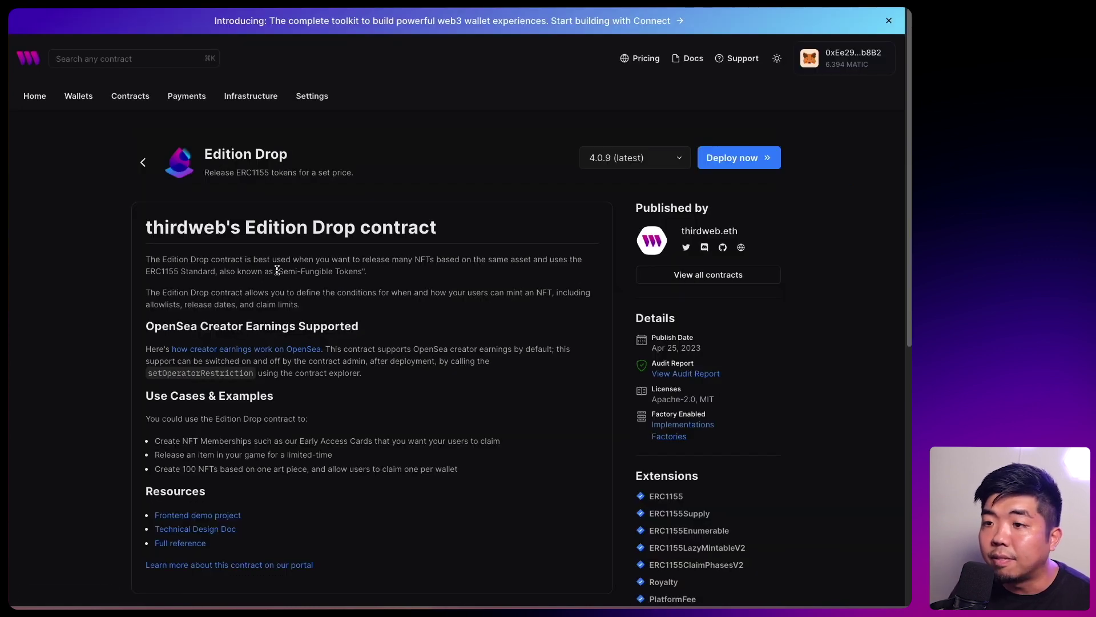
click(762, 159)
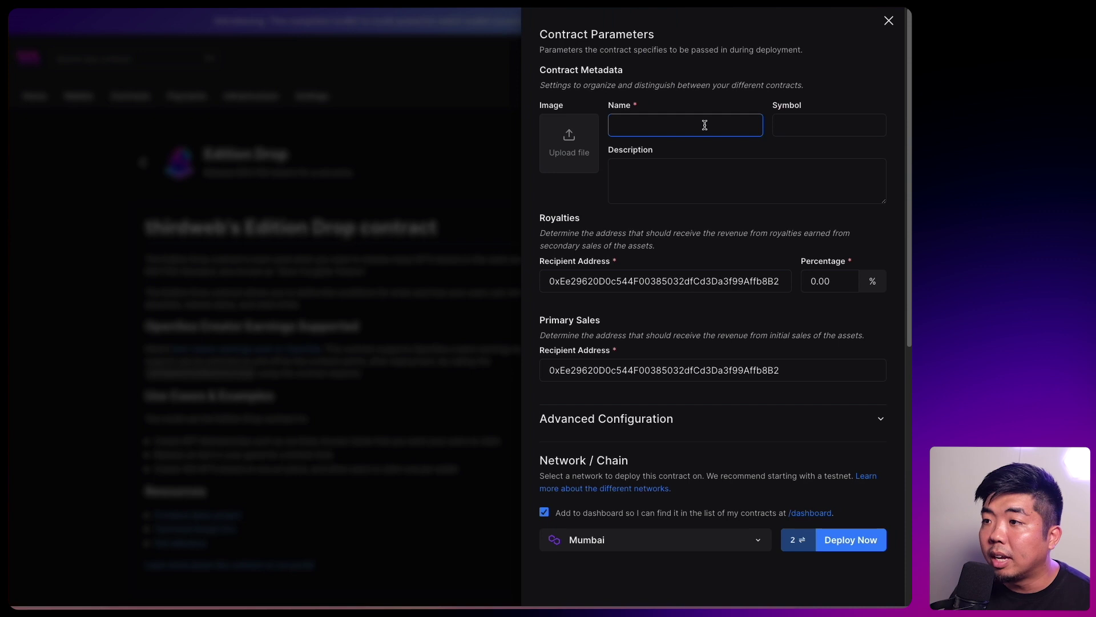
Step: Enter name 'Unity Test Collection', symbol 'TEST', and the fire-monster image as contract image
click(704, 125)
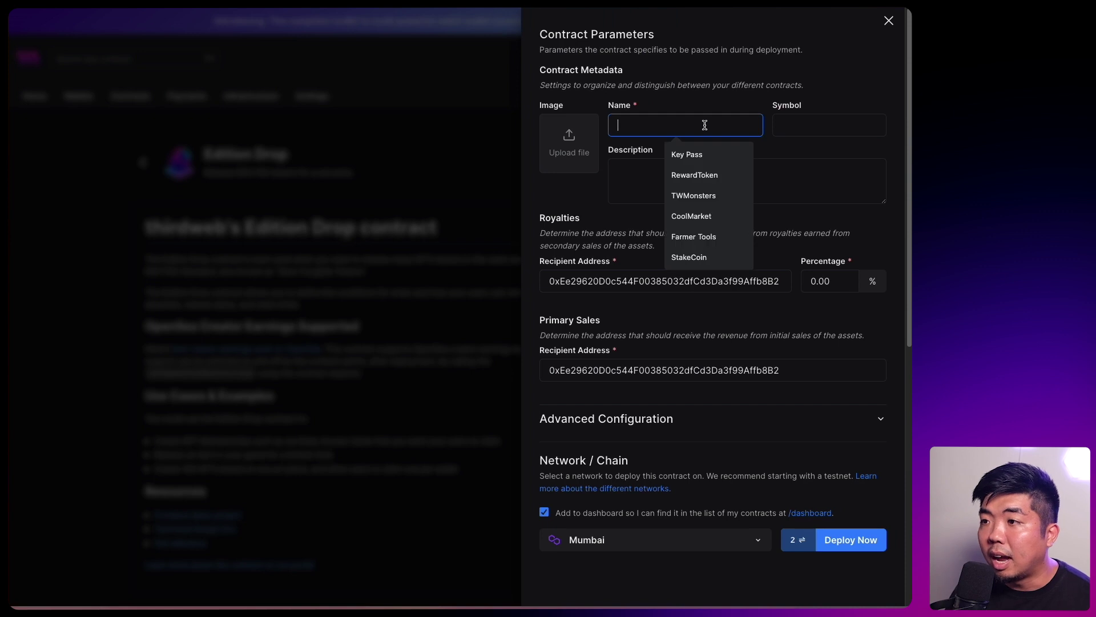
click(709, 82)
click(708, 122)
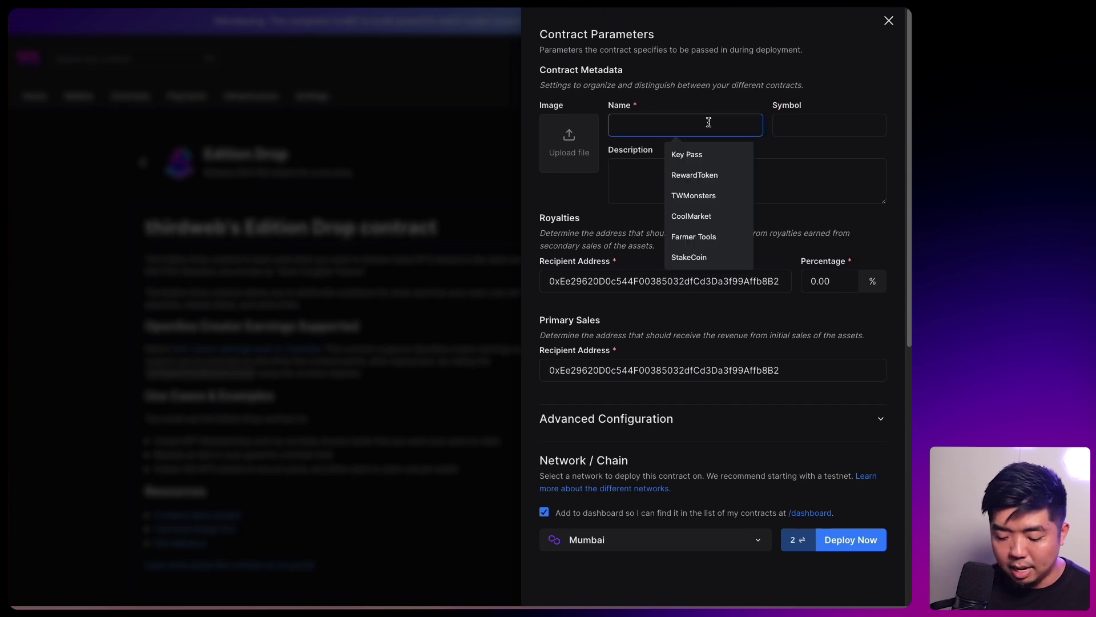
text(Unity Test Co)
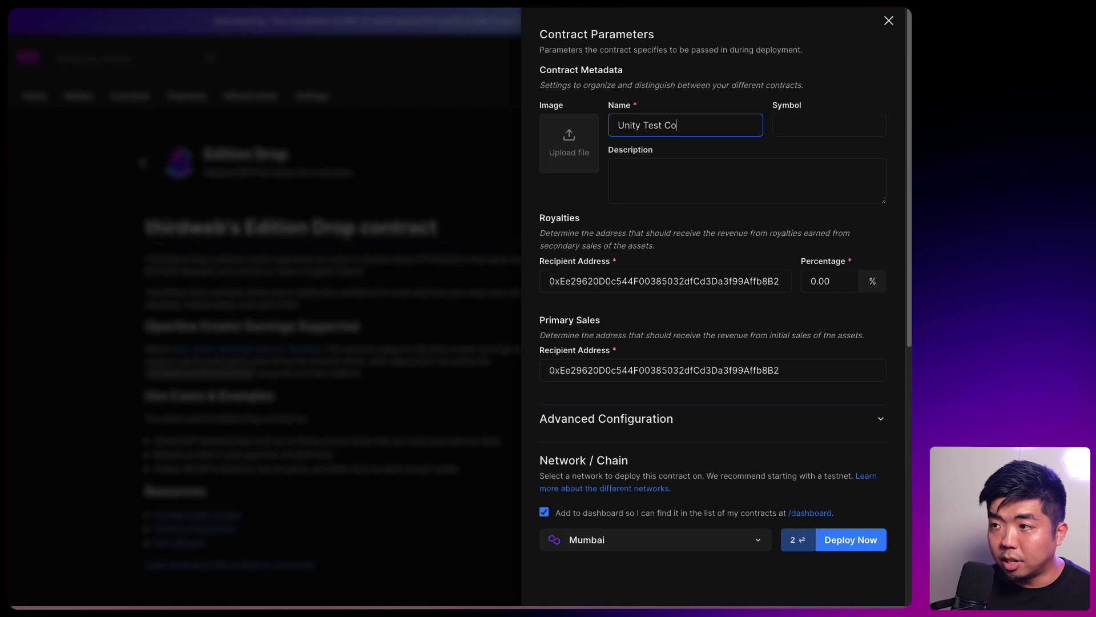
text(llection)
click(829, 125)
text(TEST)
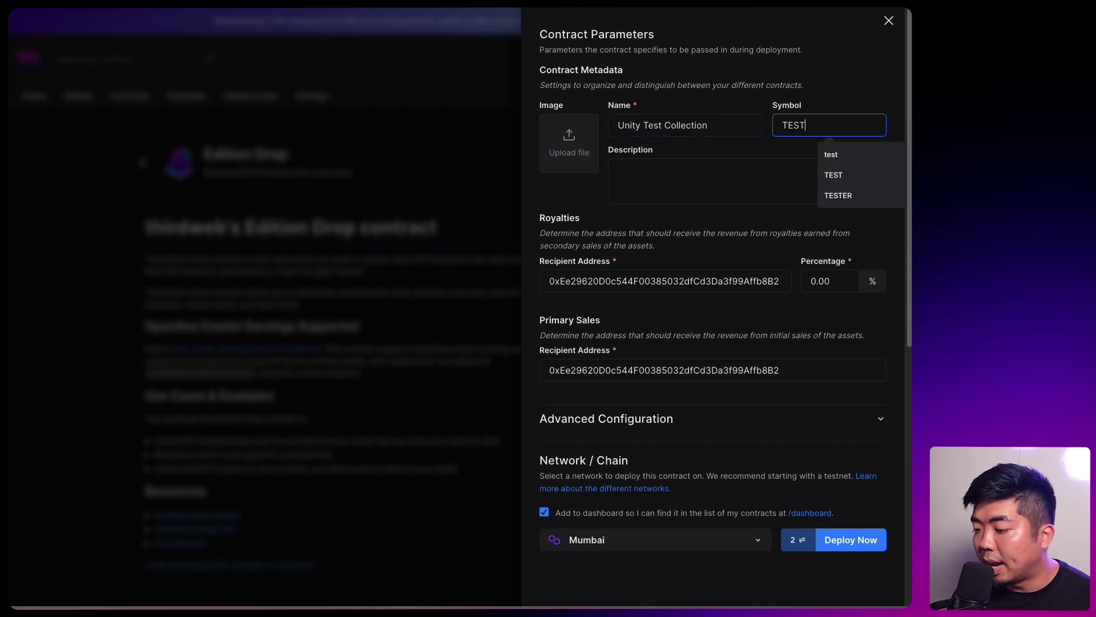
key(Tab)
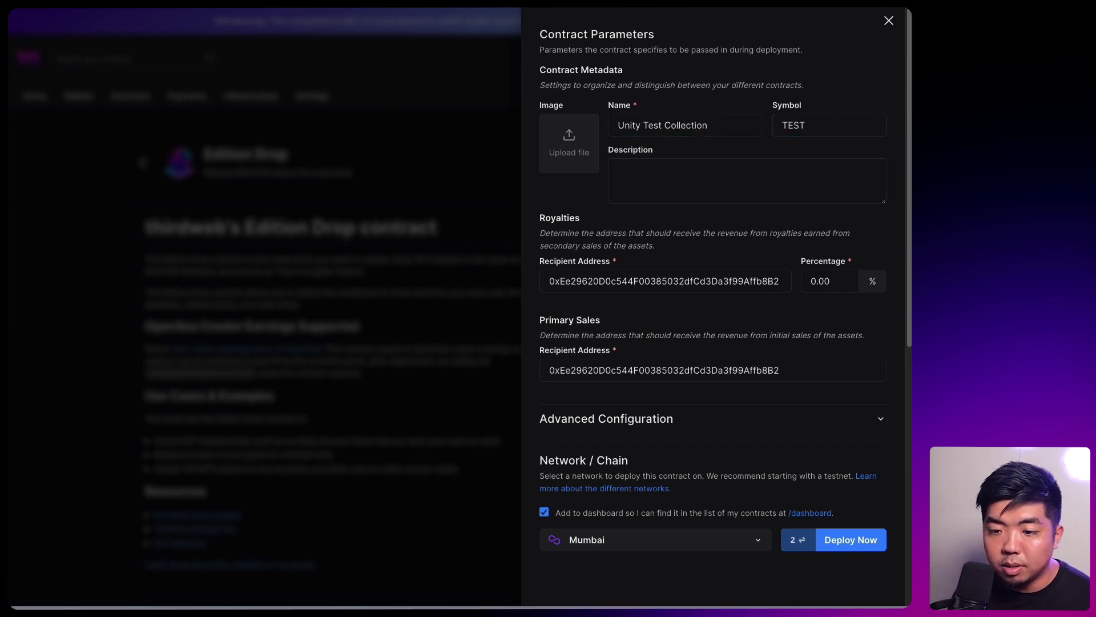
drag(538, 270, 568, 143)
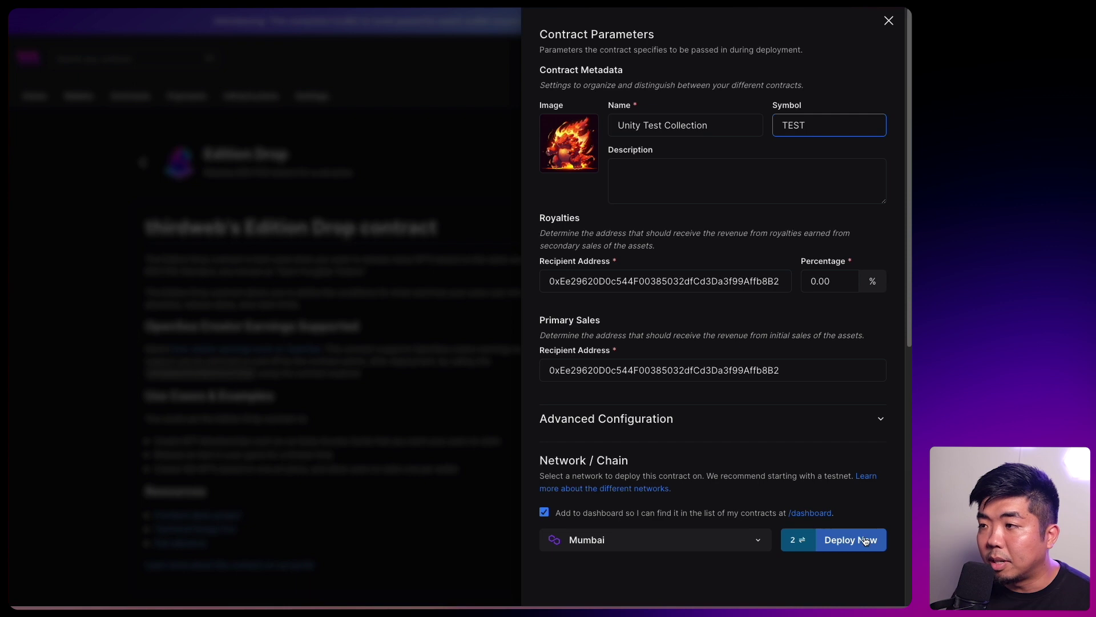
Step: Deploy the Edition Drop on Mumbai, approving and signing the requests in the wallet
click(867, 546)
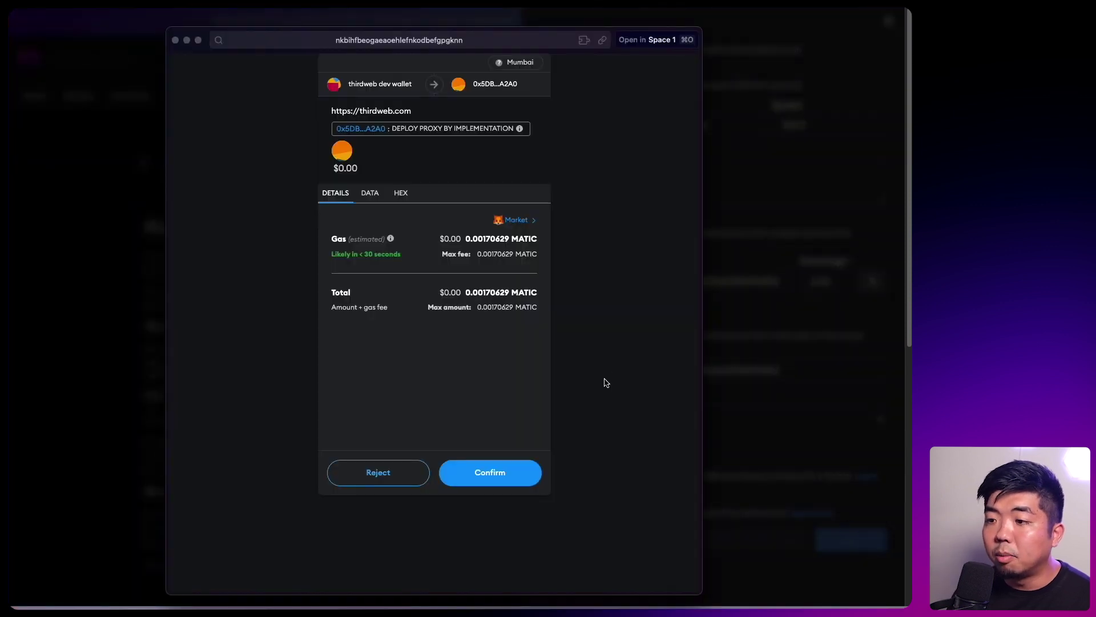
click(526, 473)
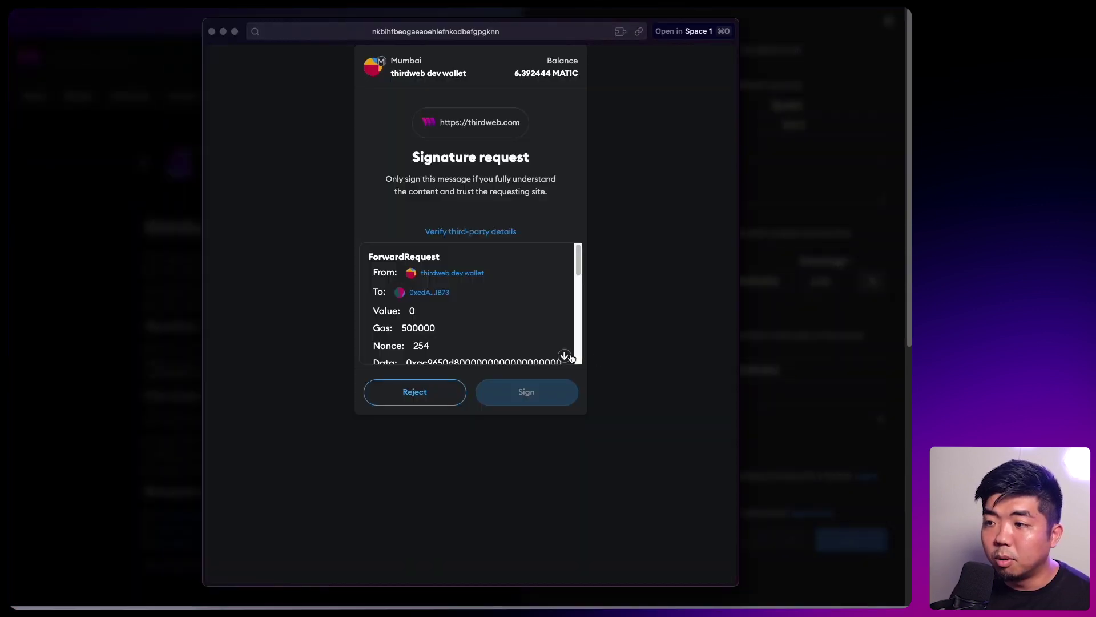
click(571, 360)
click(556, 399)
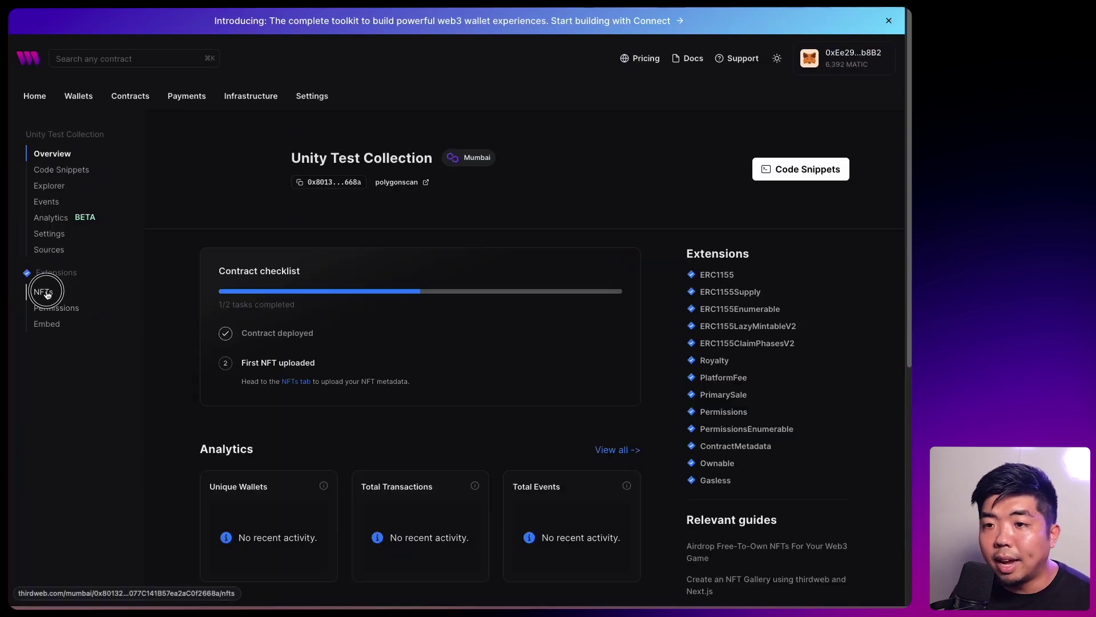
click(45, 293)
Step: Lazy-mint a single NFT 'Monster 1' with the fire-monster image and open its details
click(710, 259)
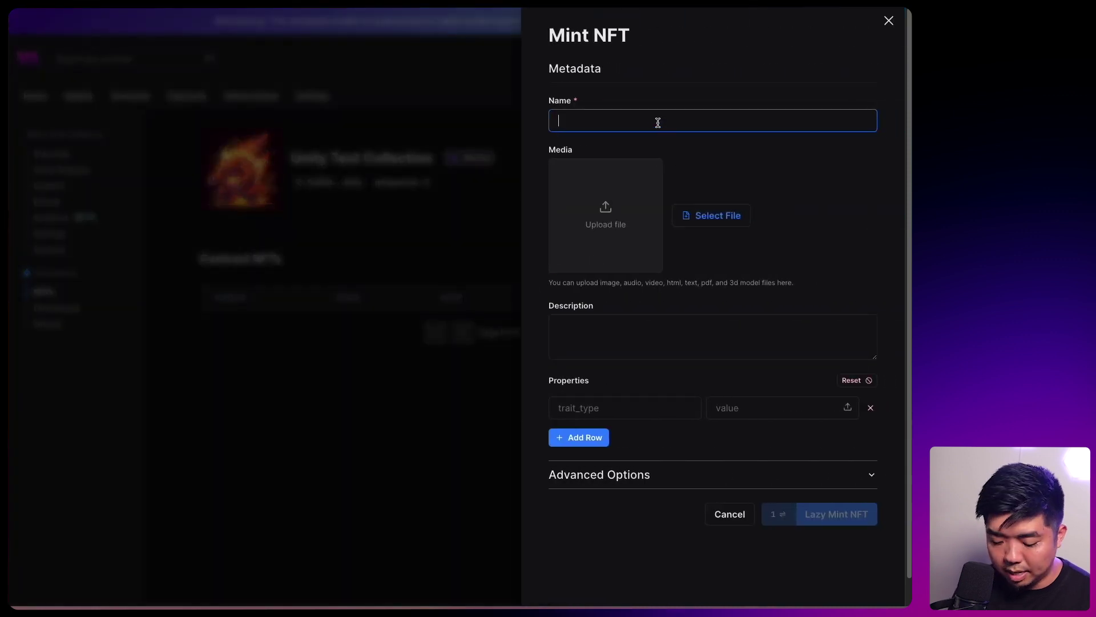
text(Monster 1)
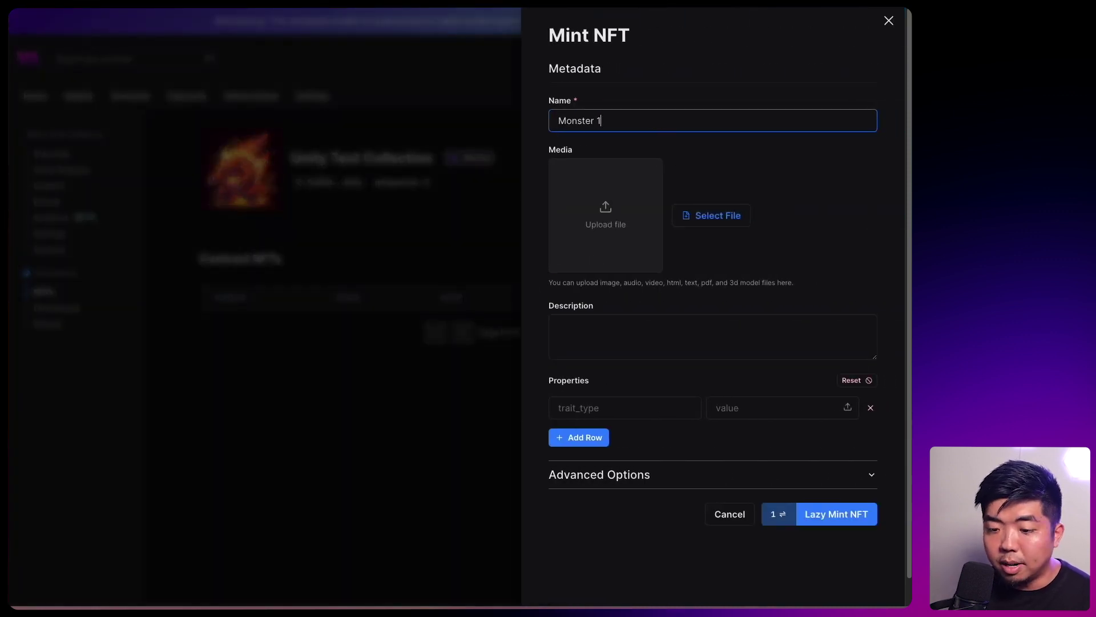
drag(621, 359, 608, 237)
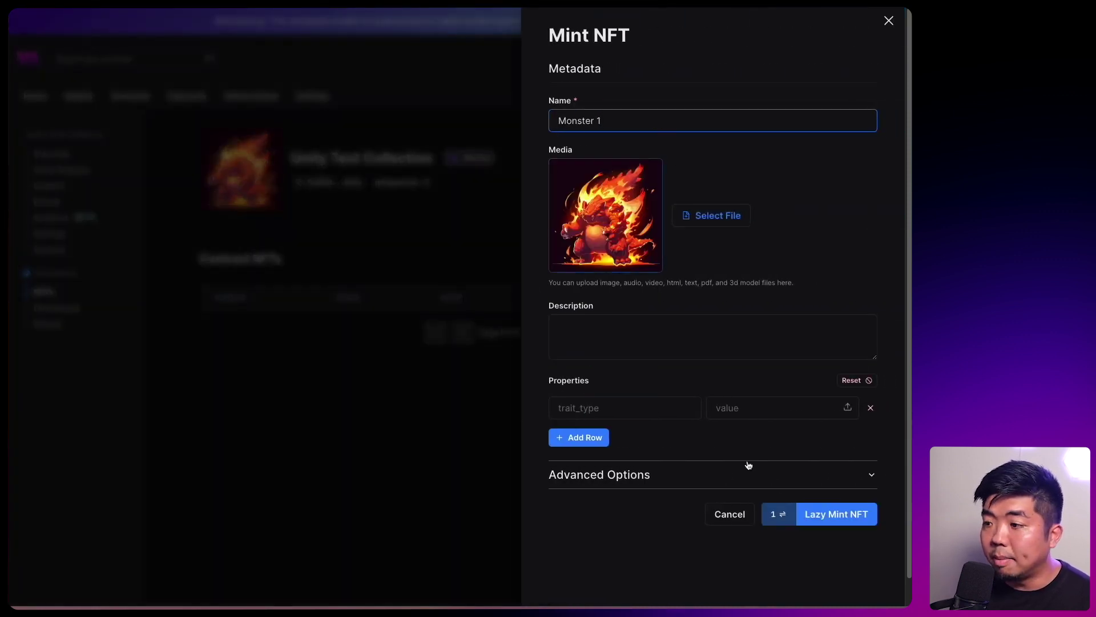
click(834, 516)
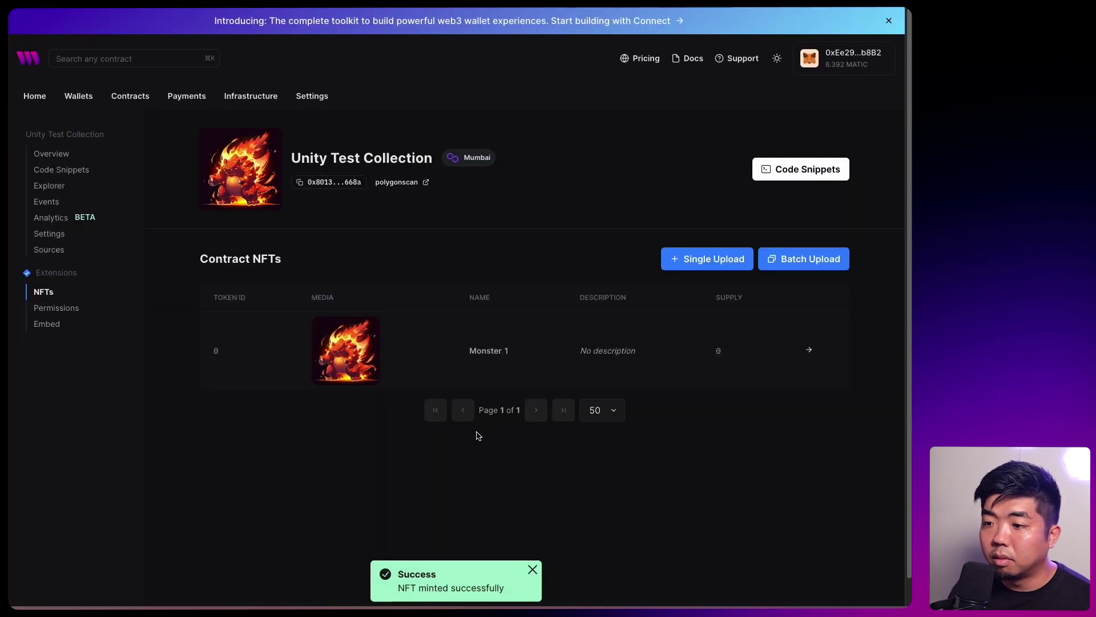
click(554, 358)
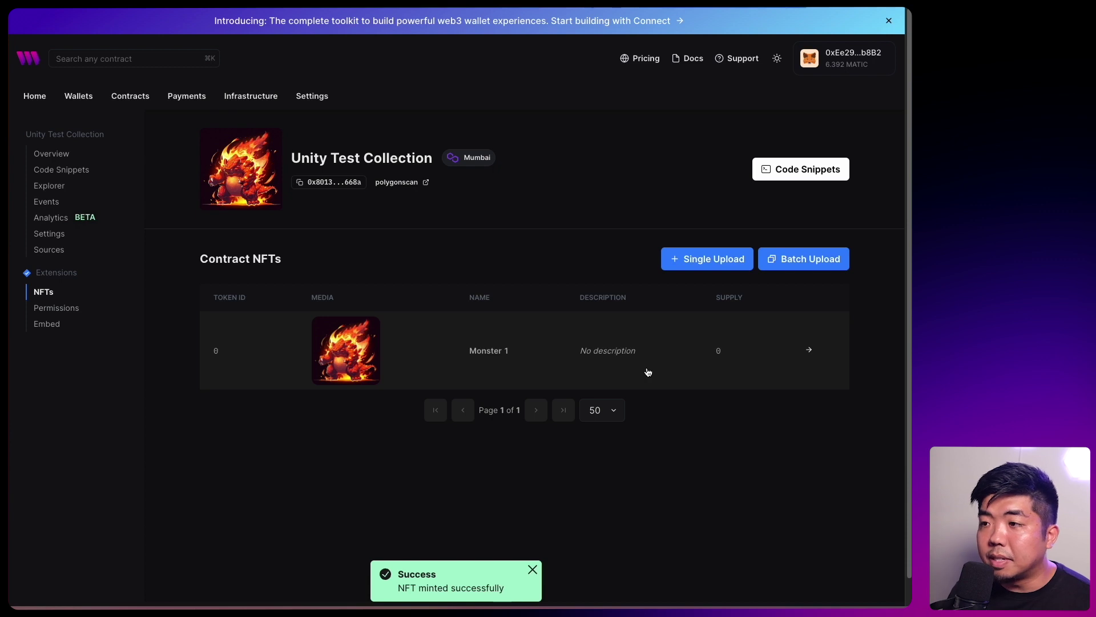
click(577, 341)
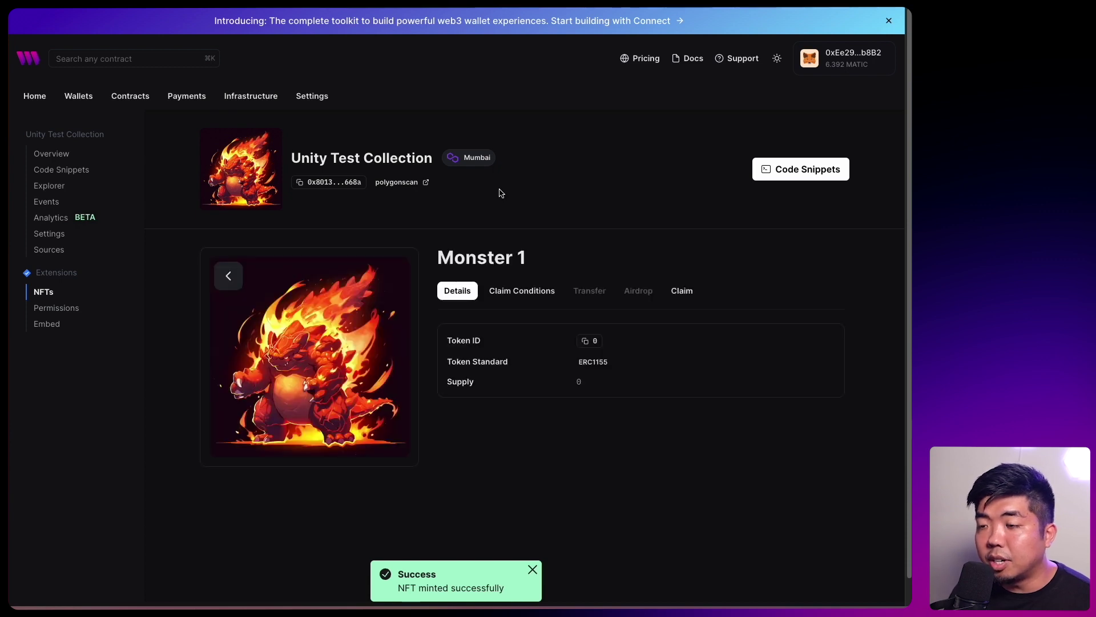
Step: Add and save a free, unlimited Public claim phase for Monster 1, then copy the contract address
click(506, 296)
click(497, 530)
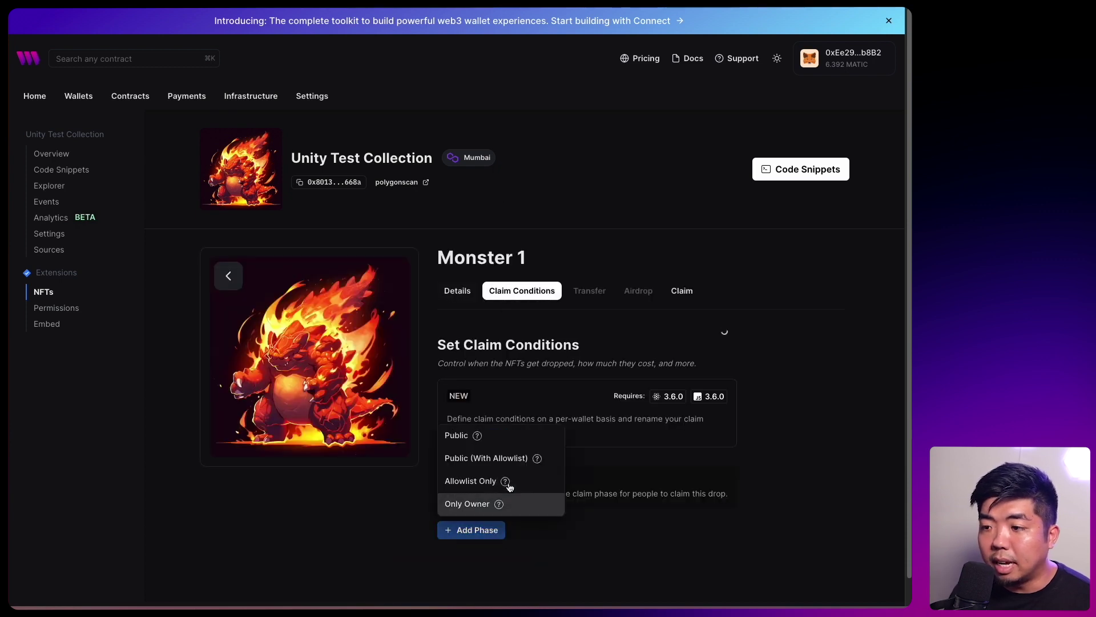
click(497, 437)
scroll(521, 446, down, 5)
scroll(602, 536, down, 1)
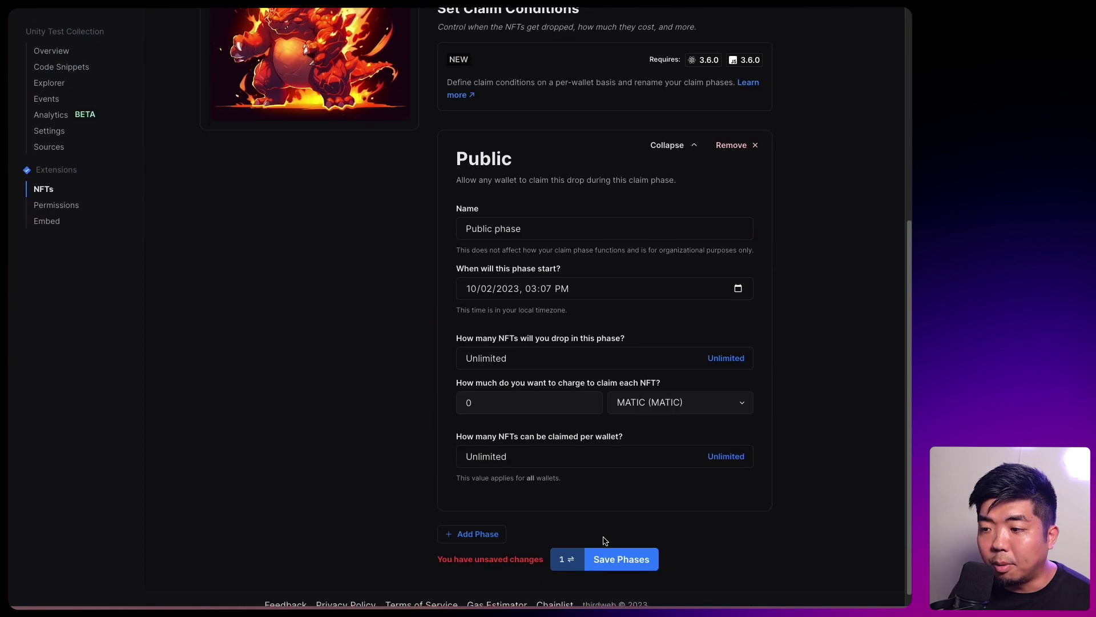
click(654, 559)
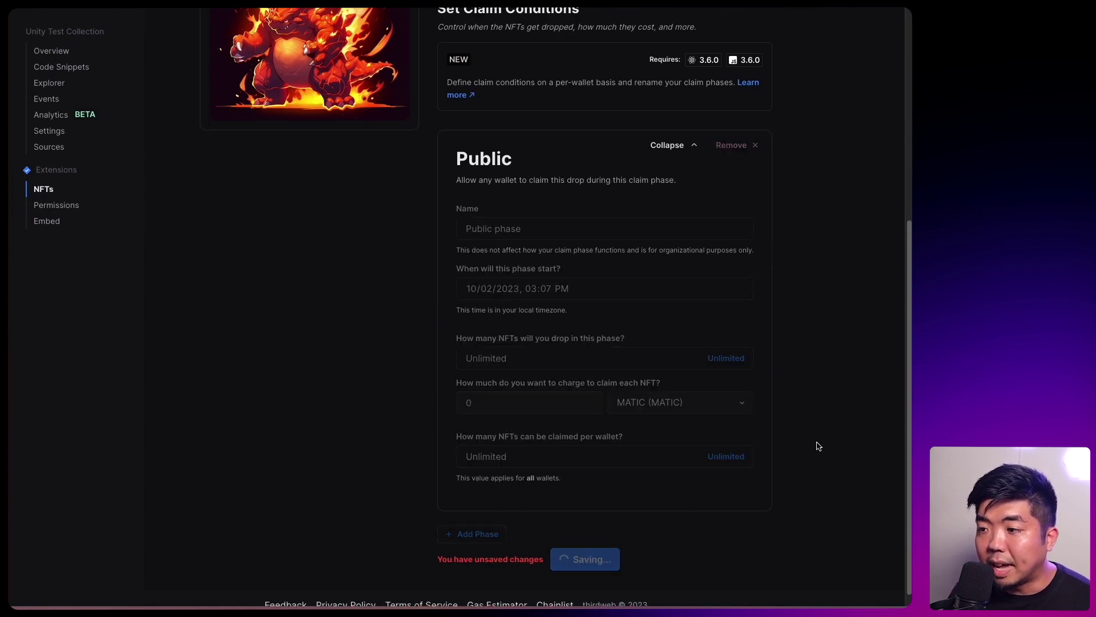
click(493, 473)
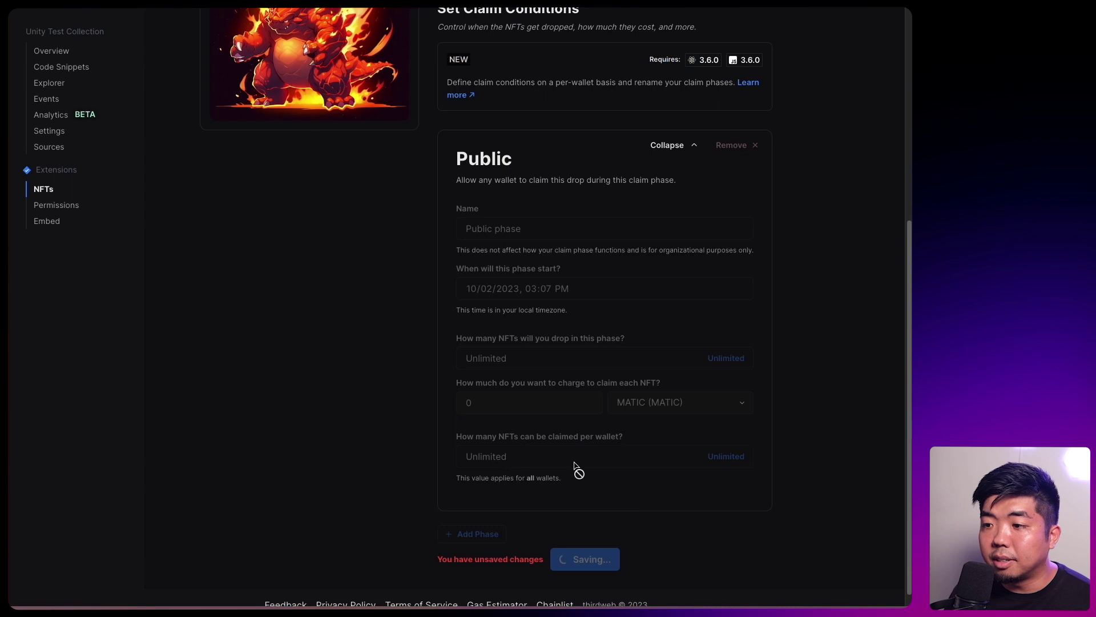
click(349, 110)
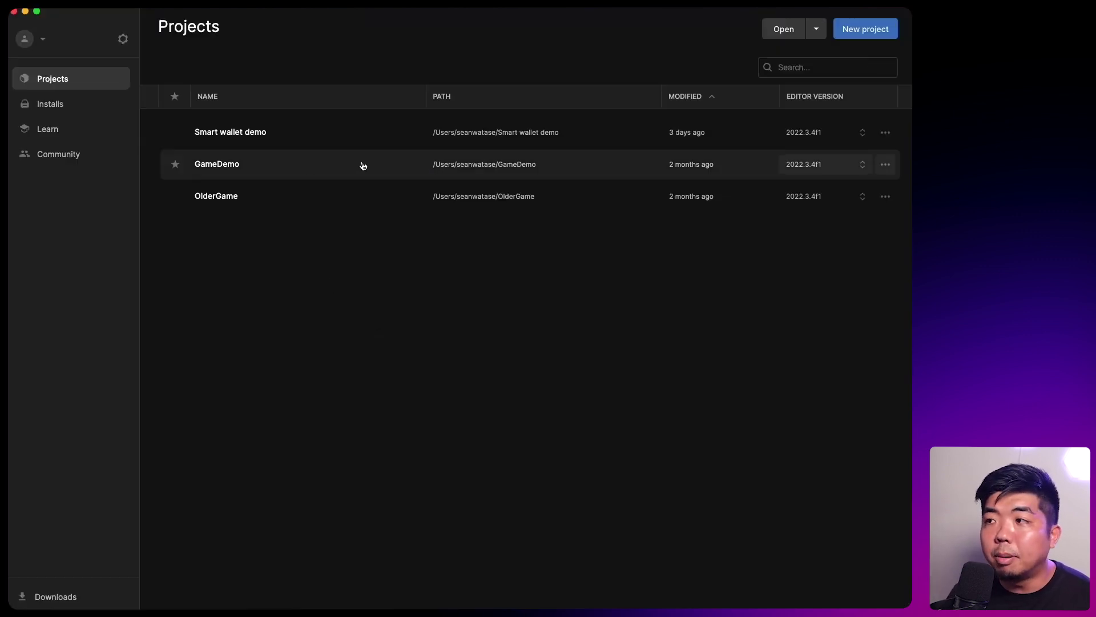
Step: Create a 3D-template project named 'Unity Smart wallet' in Unity Hub
click(891, 29)
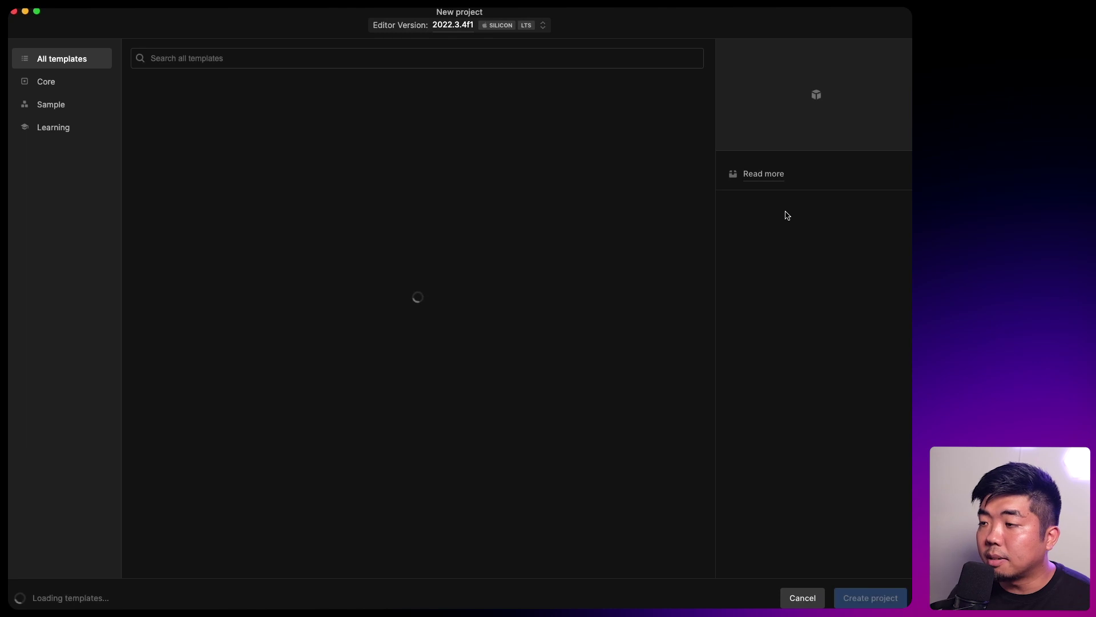
triple_click(810, 271)
text(Unity Smart )
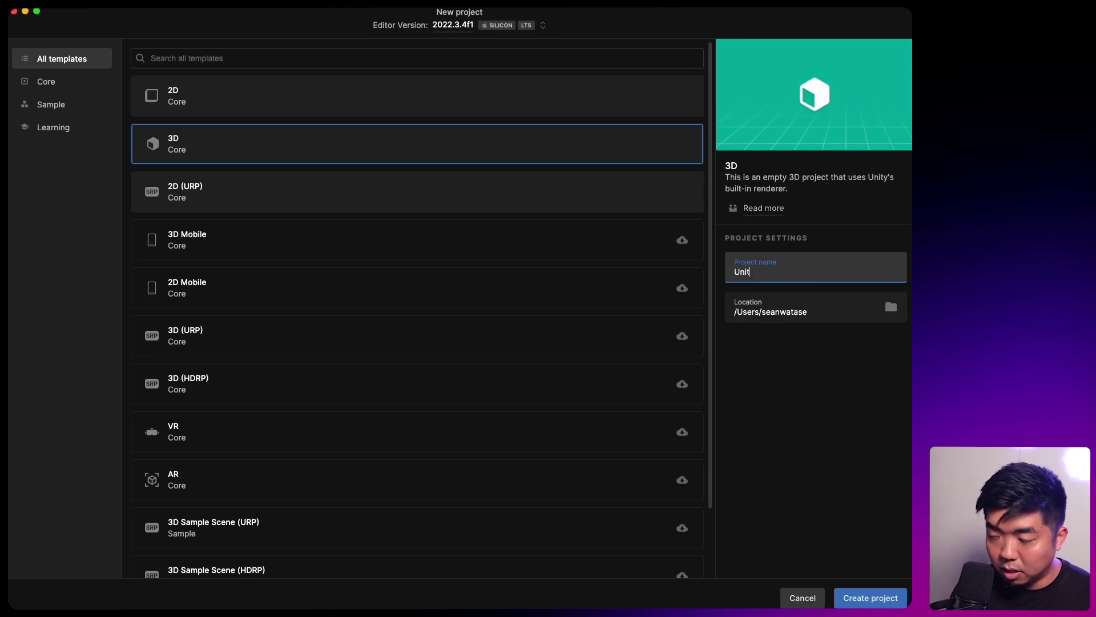
text(wallet)
click(230, 147)
click(885, 602)
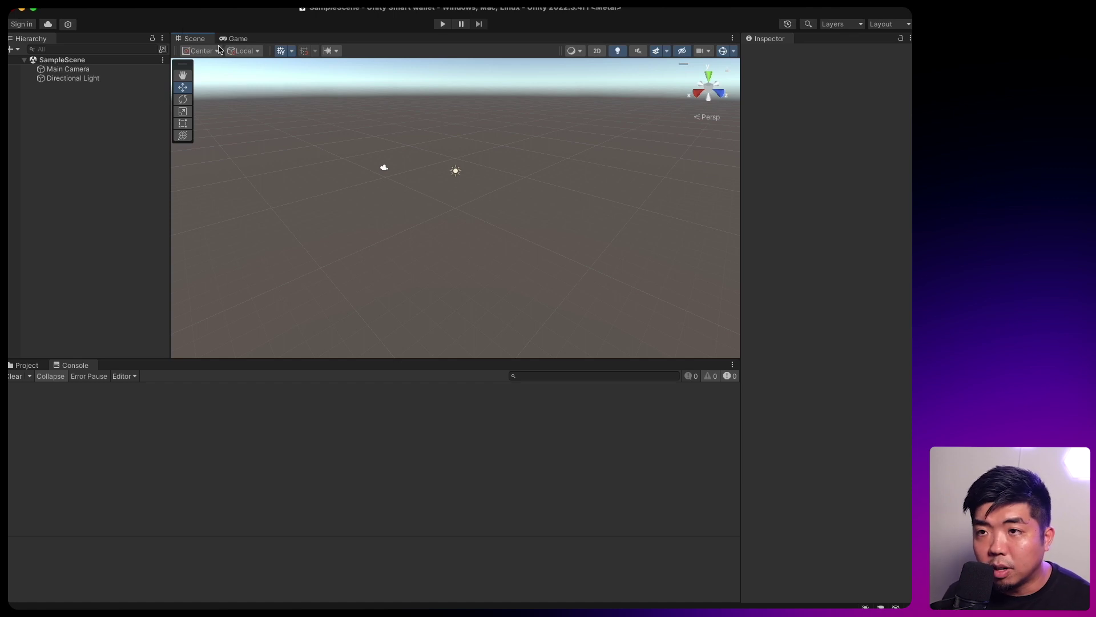
Step: In Brave, download the .unitypackage asset from the unity-sdk v3.3.0 release page
key(super+Tab)
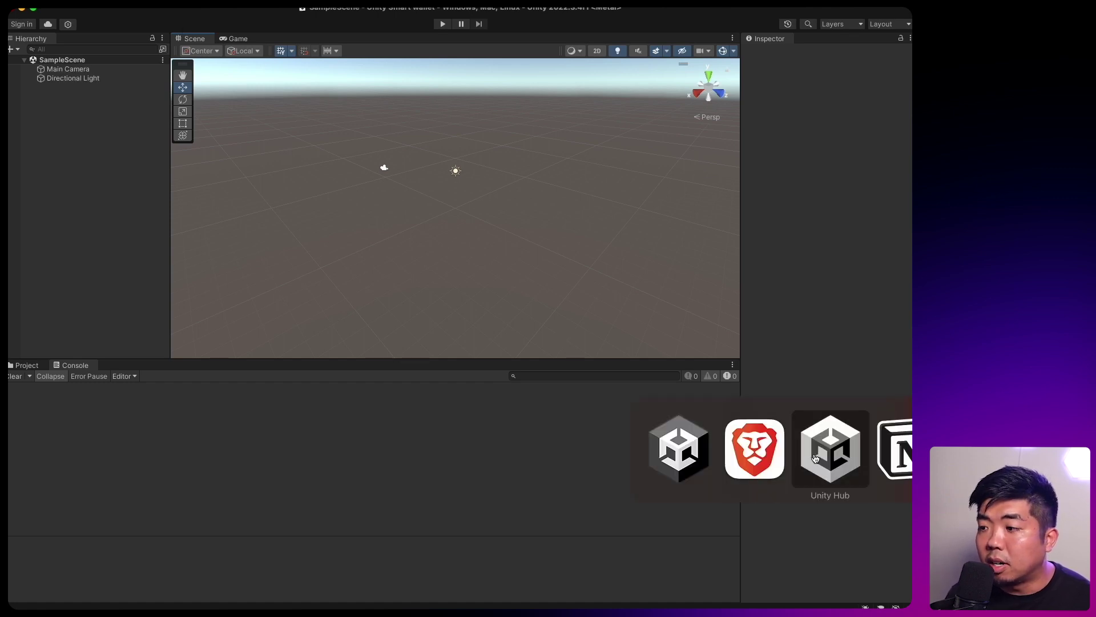
click(730, 459)
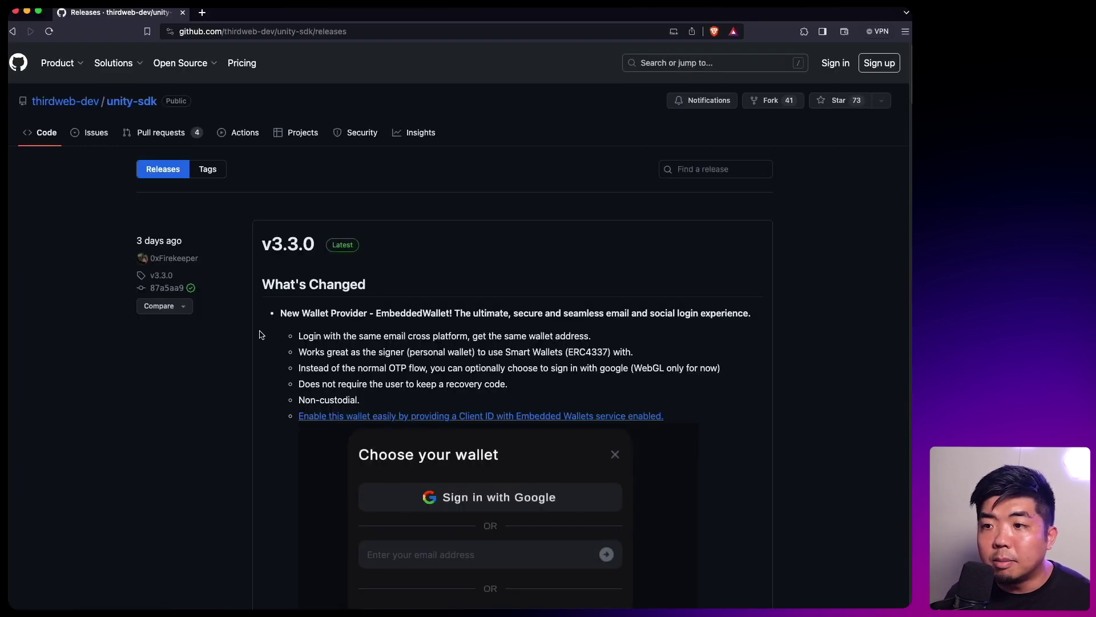
scroll(260, 335, down, 1)
scroll(260, 335, down, 2)
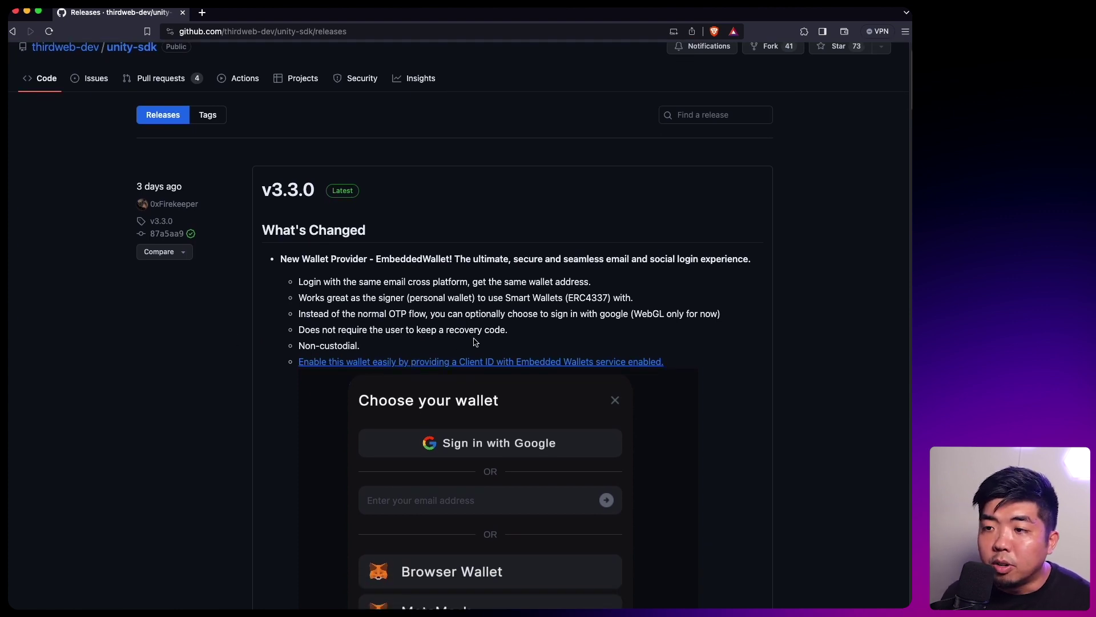
scroll(476, 343, down, 3)
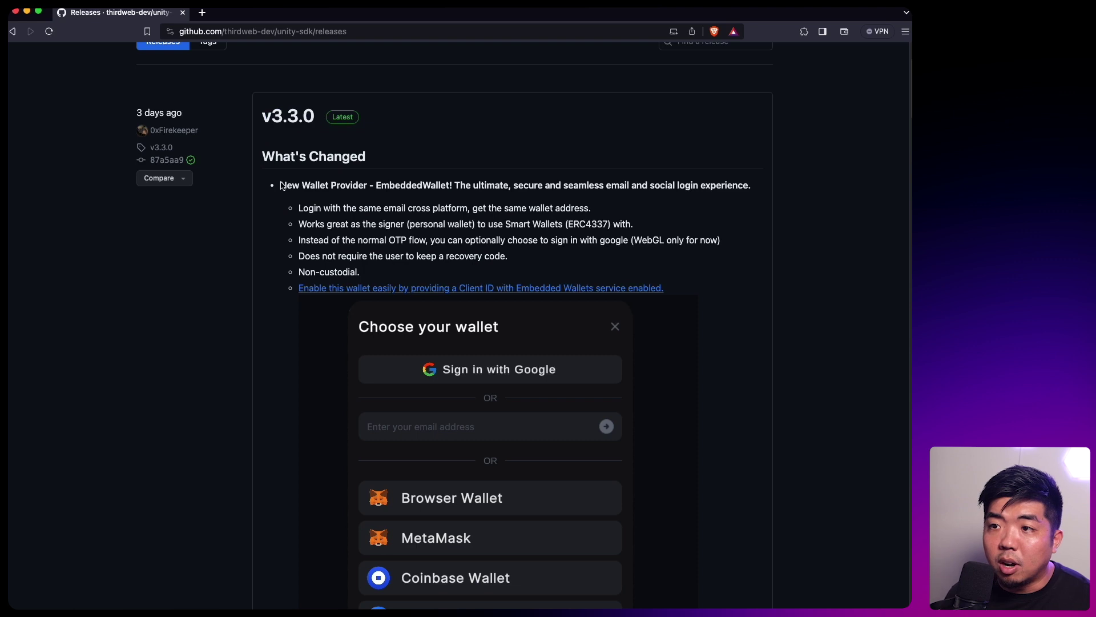
scroll(277, 351, down, 5)
scroll(277, 352, up, 7)
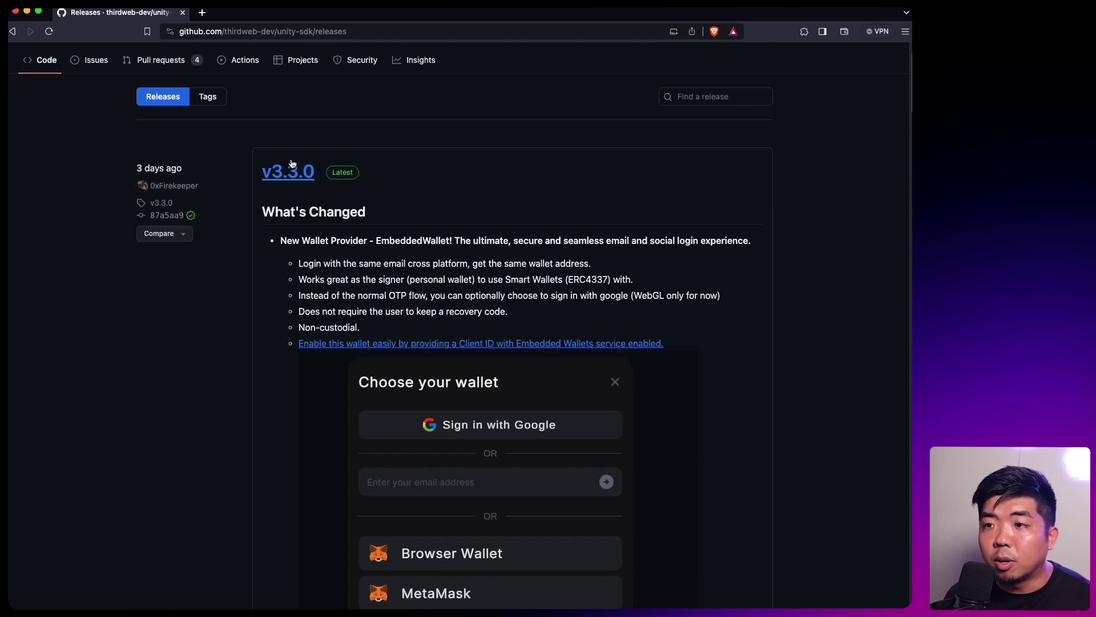
scroll(276, 272, down, 20)
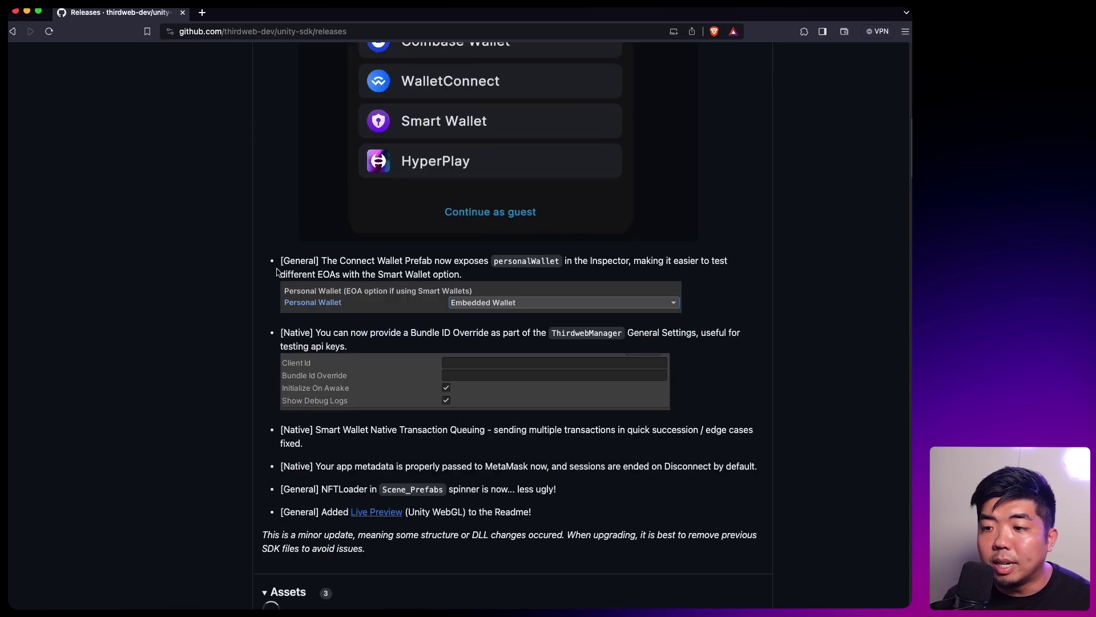
click(382, 402)
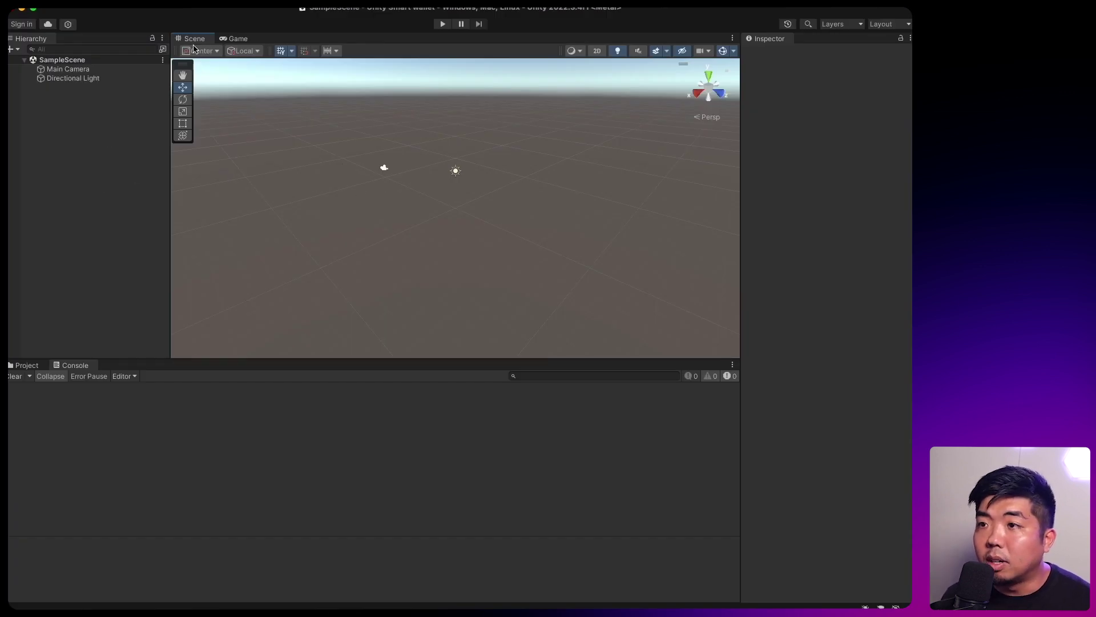
Step: Import the thirdweb-unity-sdk v3.3.0 custom package from Downloads with all files included
click(34, 3)
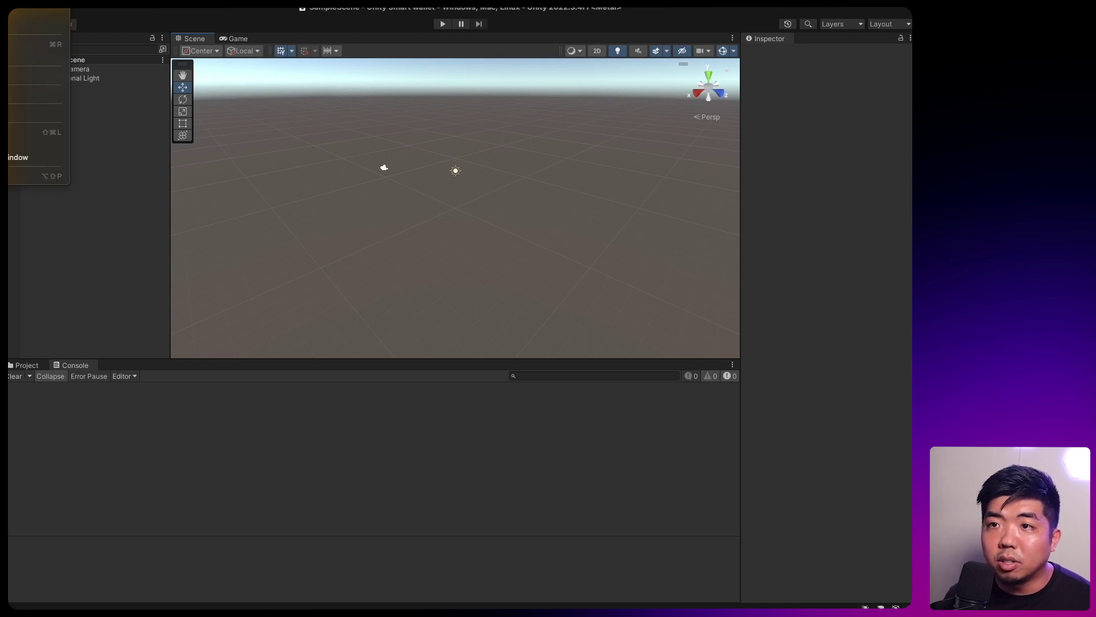
click(18, 157)
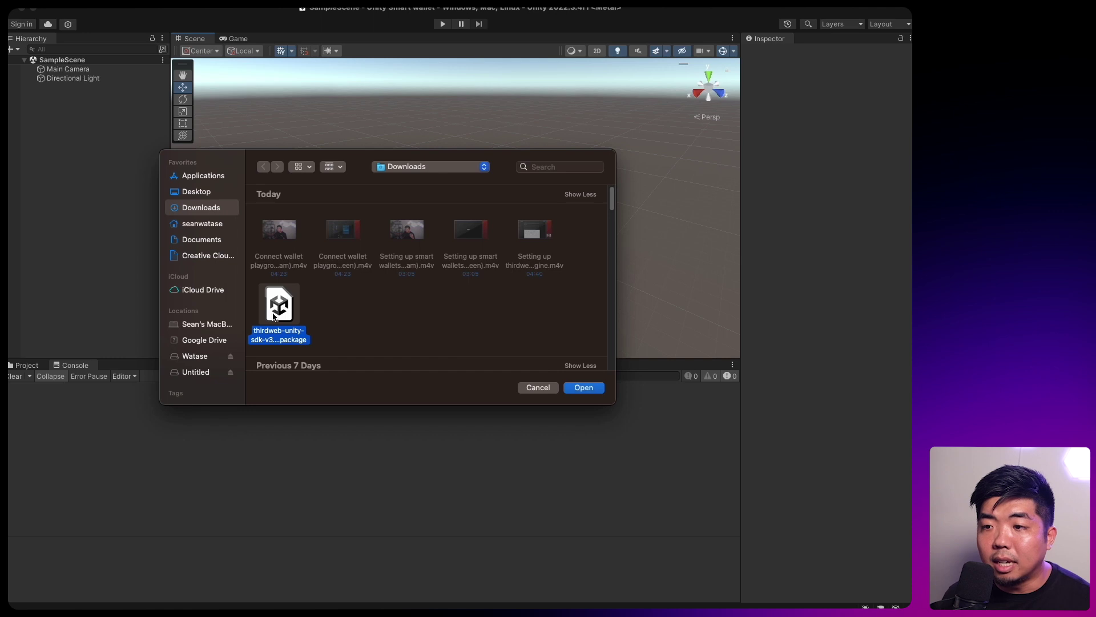
click(596, 390)
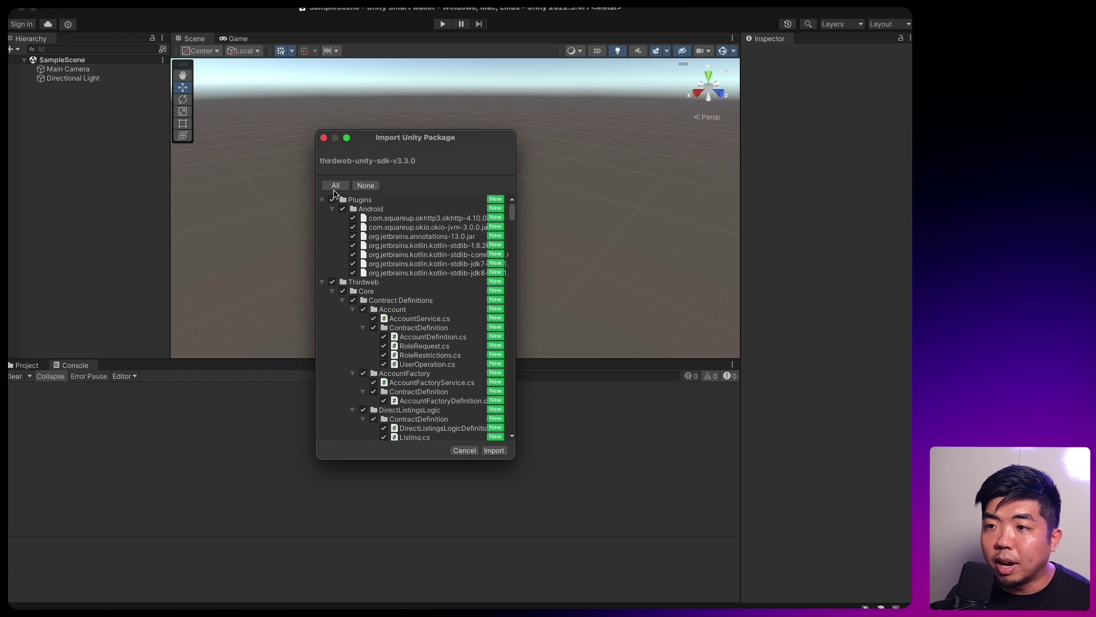
click(494, 450)
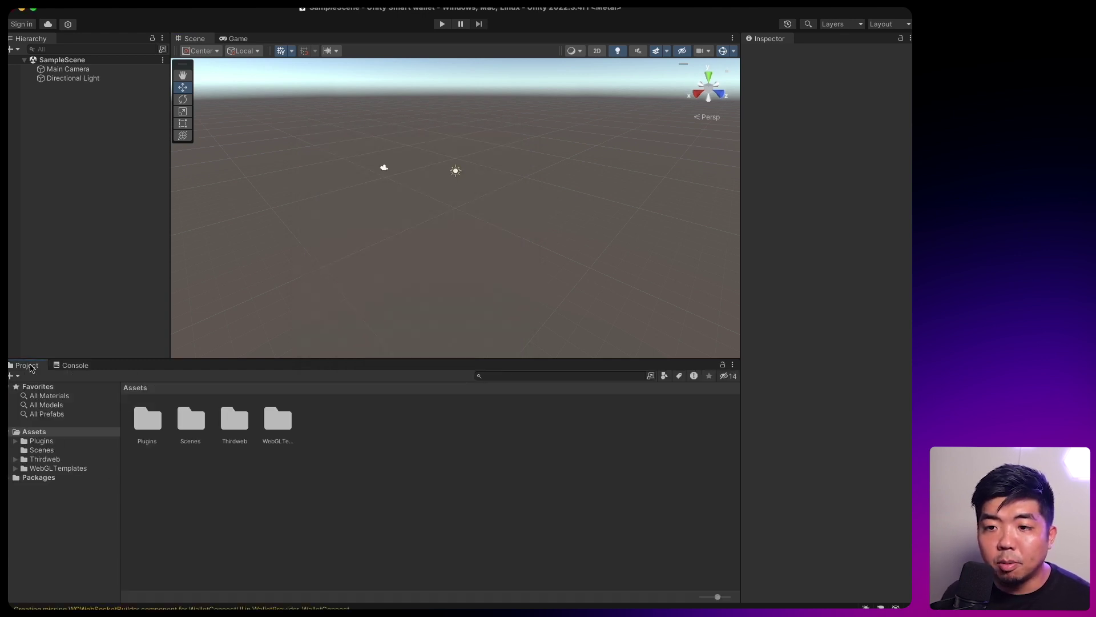
Step: Drag the ThirdwebManager prefab from Thirdweb > Core > Prefabs into the SampleScene Hierarchy
click(53, 460)
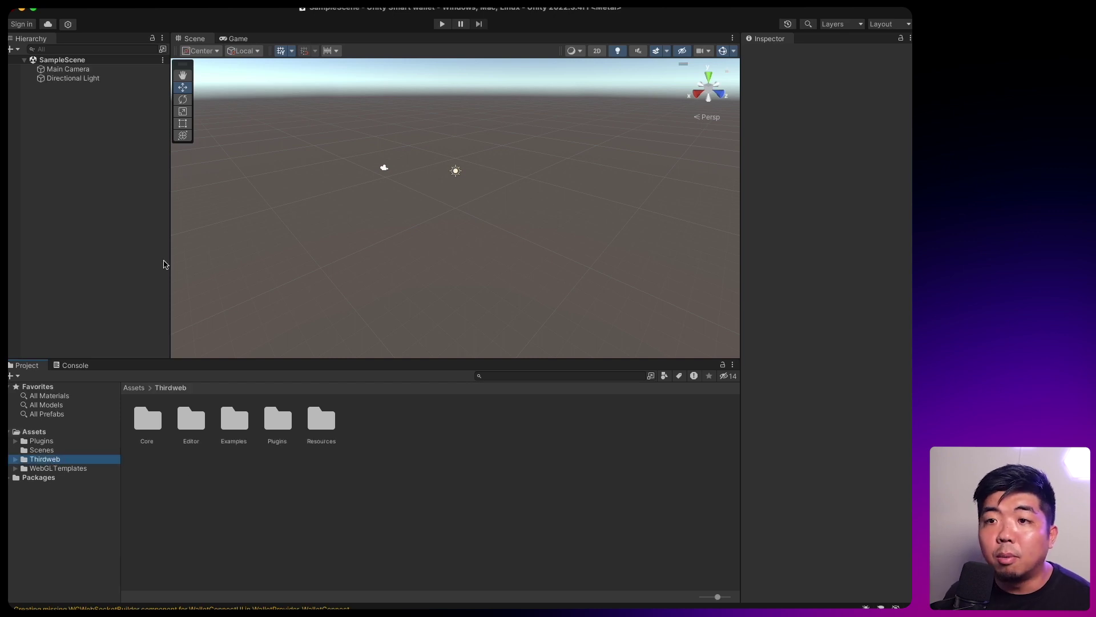
click(102, 142)
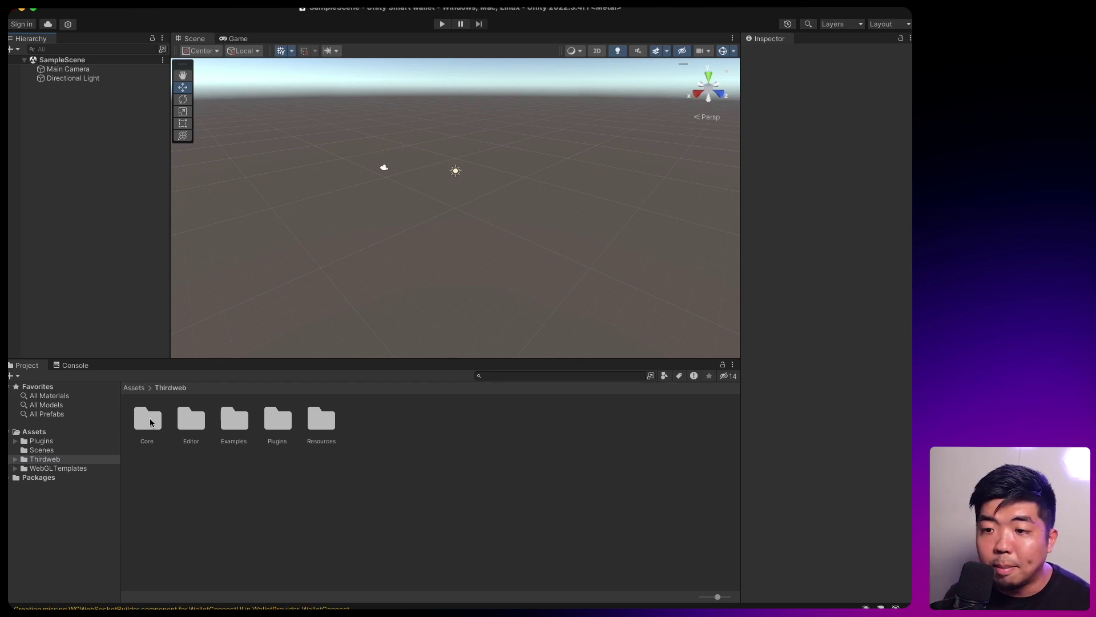
click(55, 460)
double_click(147, 422)
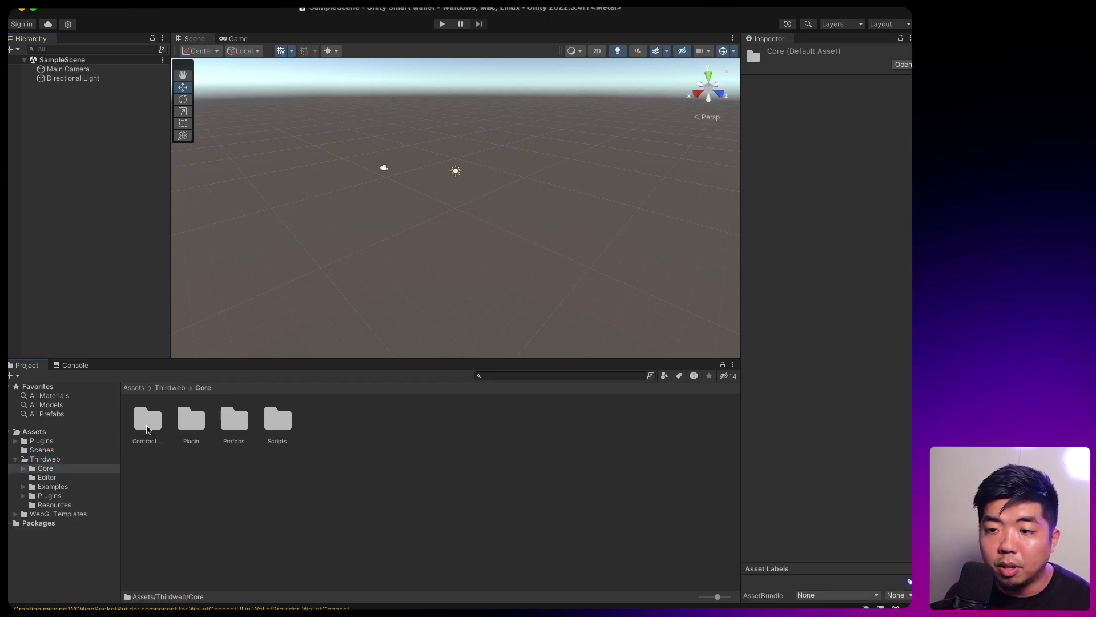
double_click(248, 424)
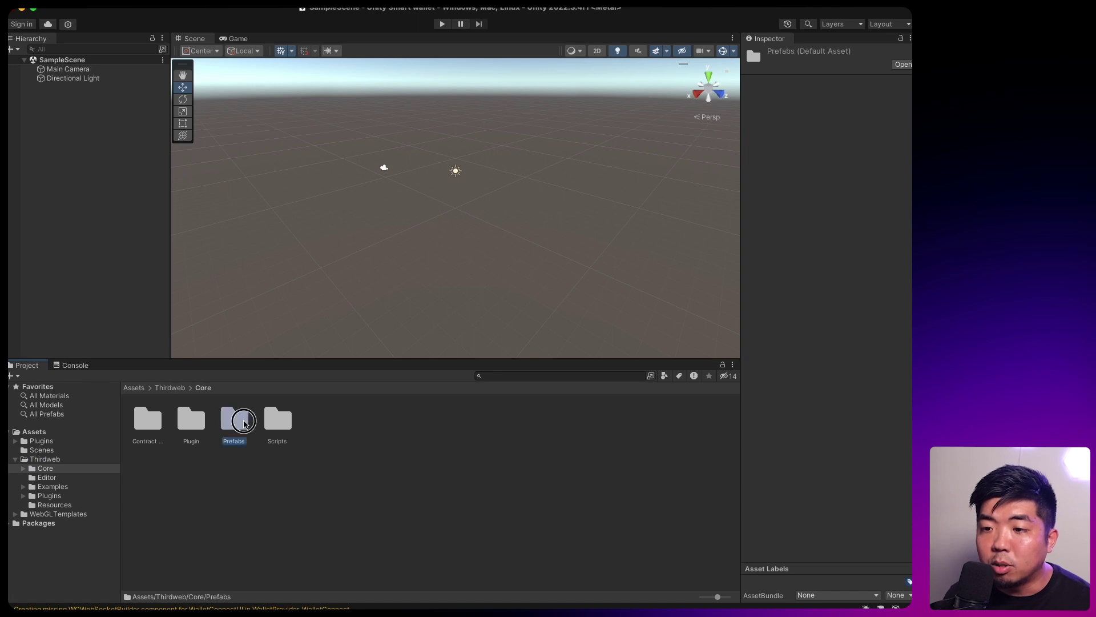
click(147, 426)
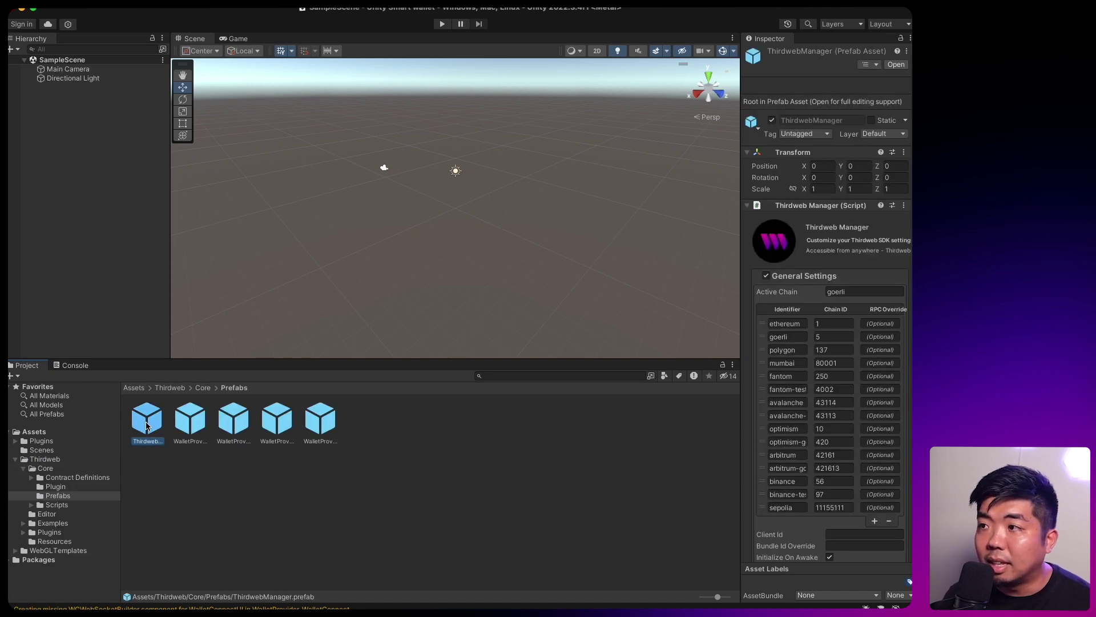
drag(152, 430, 83, 69)
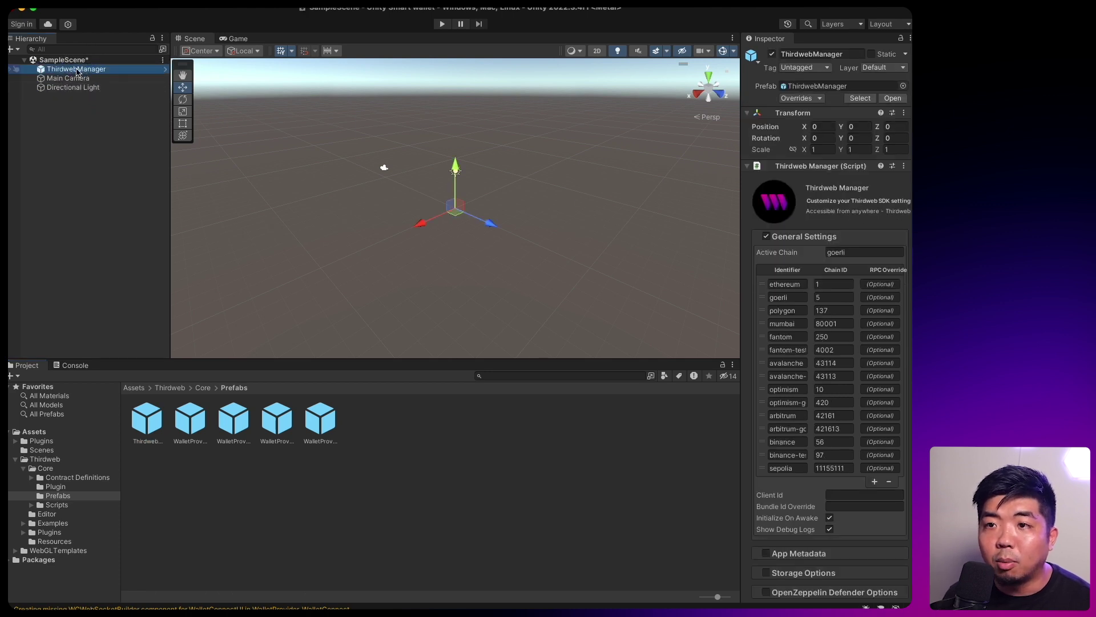
Step: Set ThirdwebManager's Active Chain to mumbai and paste the client ID into Client Id
drag(741, 306, 491, 316)
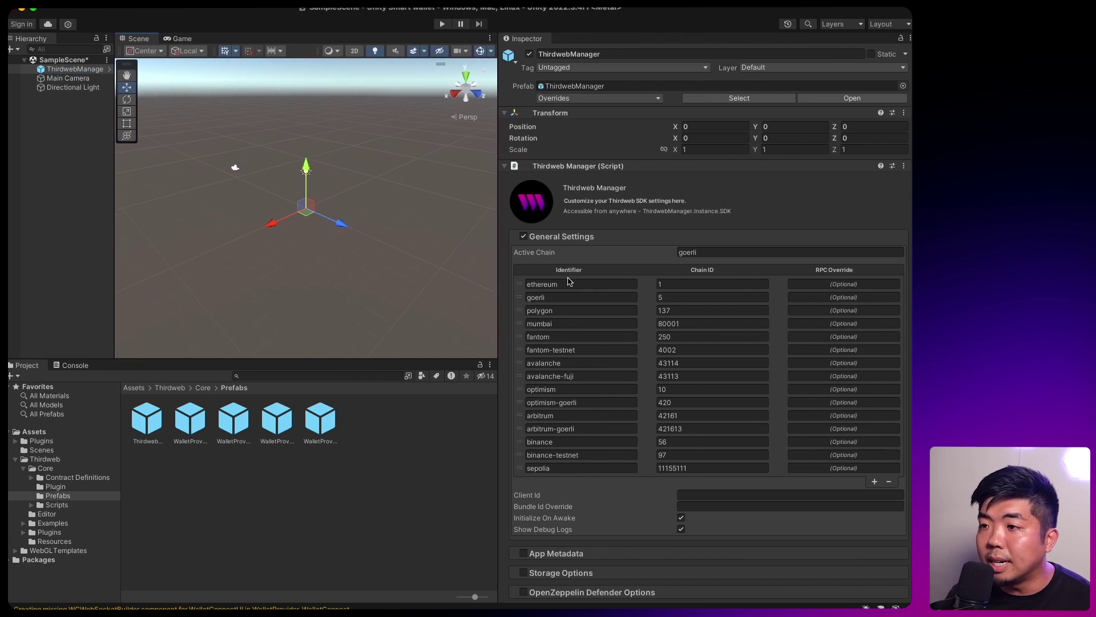
scroll(645, 242, down, 2)
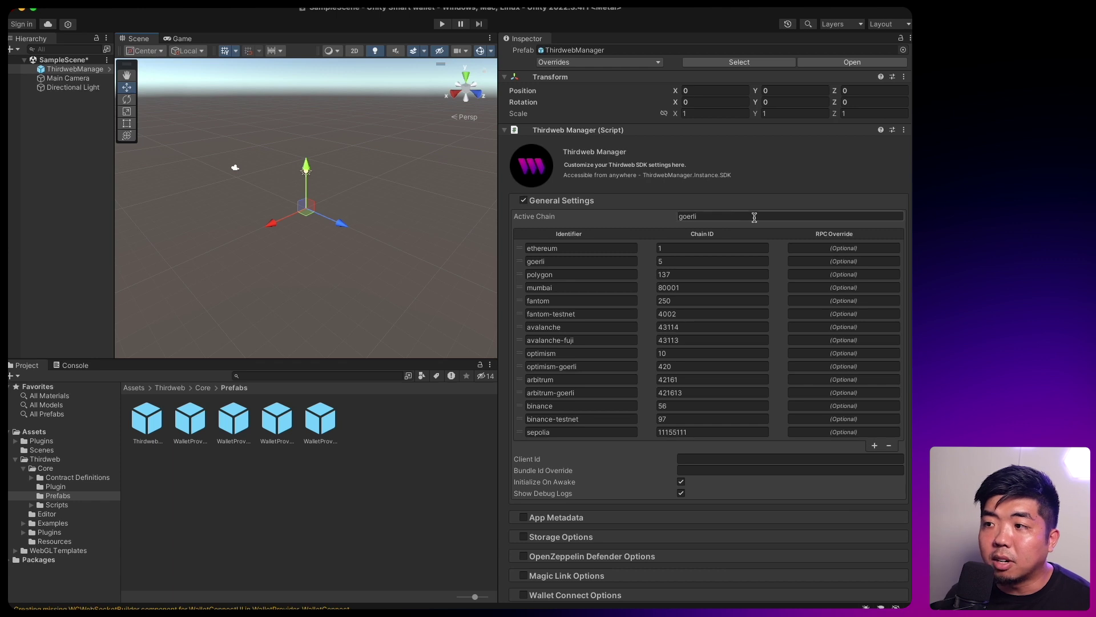
click(708, 215)
text(mumbai)
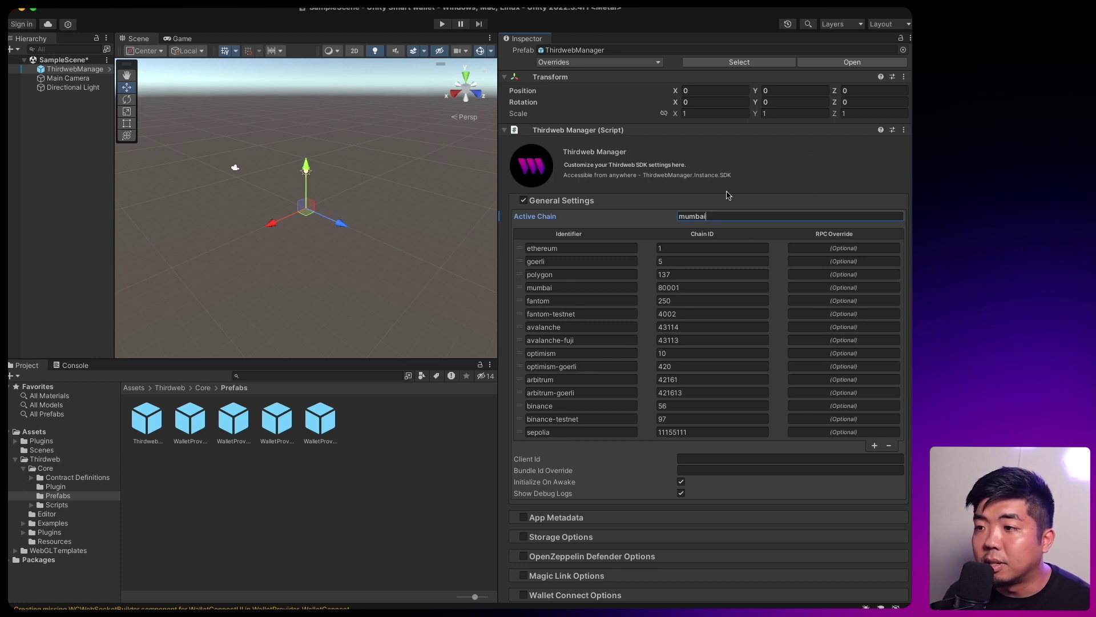
scroll(685, 400, down, 1)
click(728, 447)
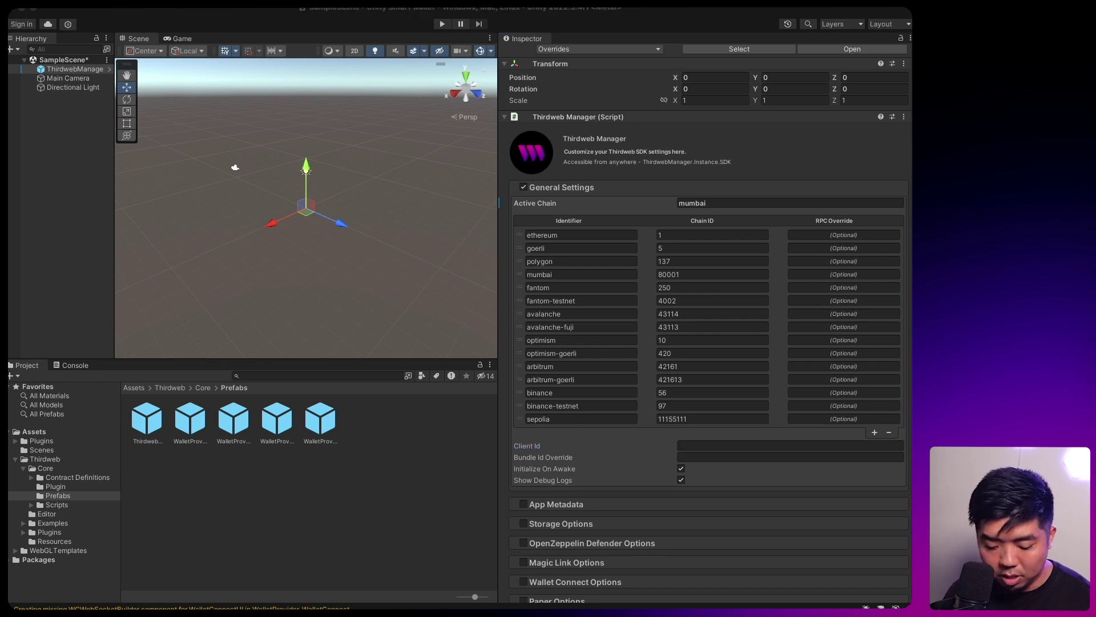
text(a87dfb88e7bd139a1663fbd42823696e)
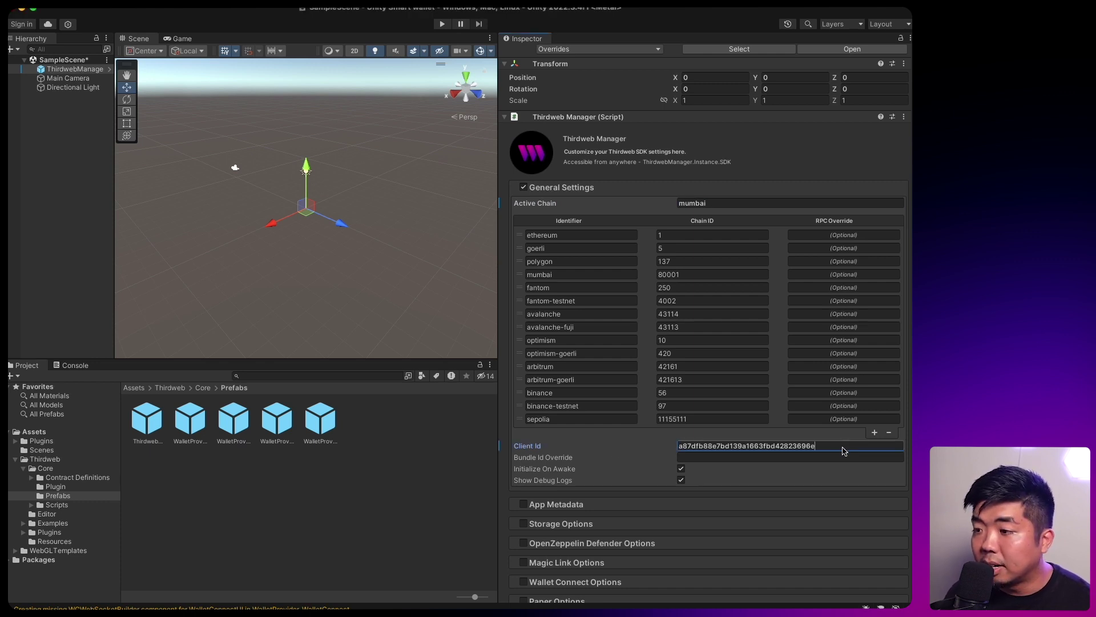
click(528, 189)
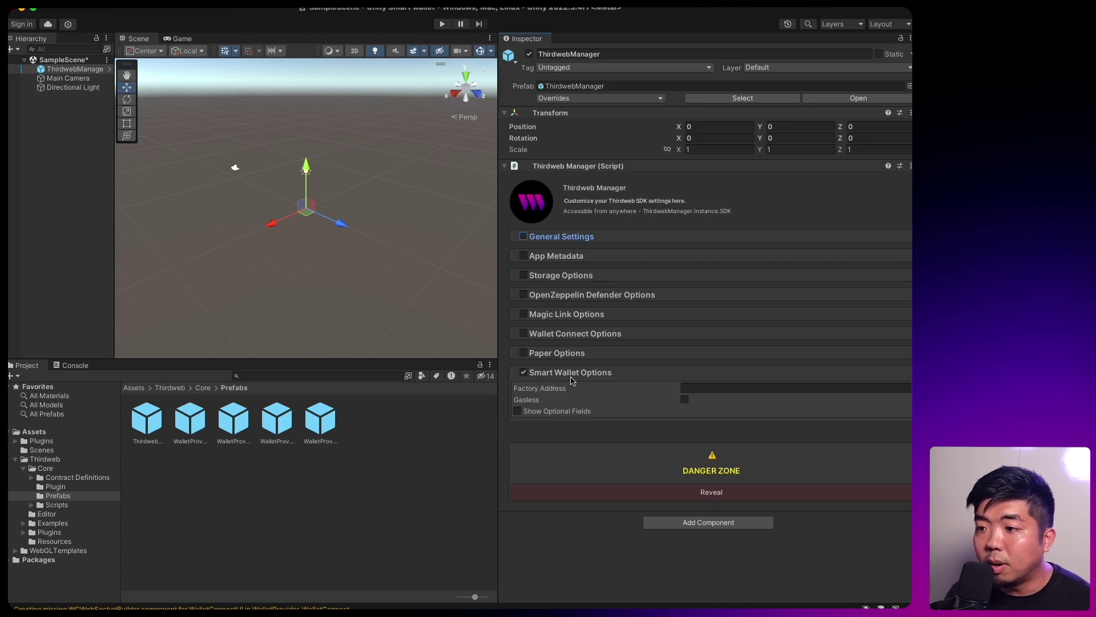
Step: Paste the AccountFactory address into Smart Wallet Options Factory Address and enable Gasless
click(557, 391)
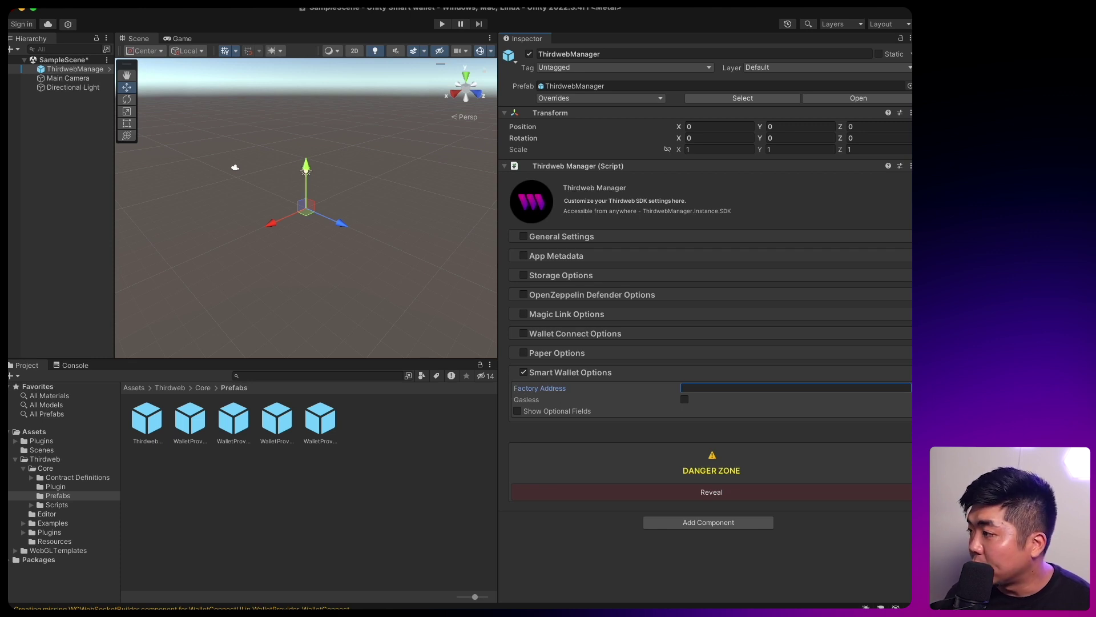
text(0xdFb4a0D3F60f91e8EeF000873FfaA07d4393F331)
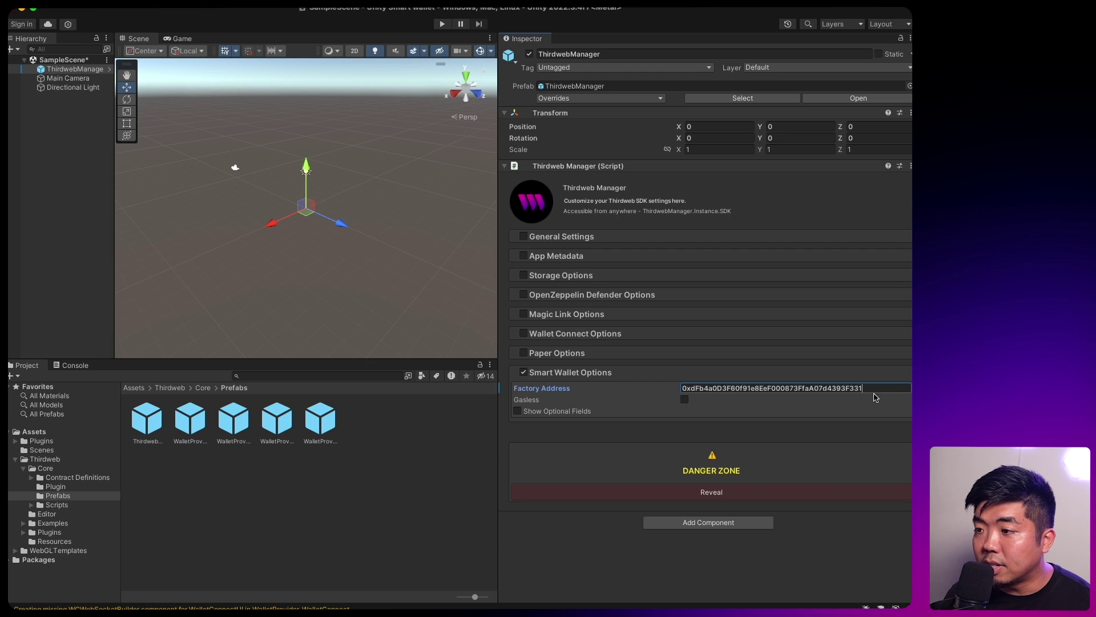
click(685, 400)
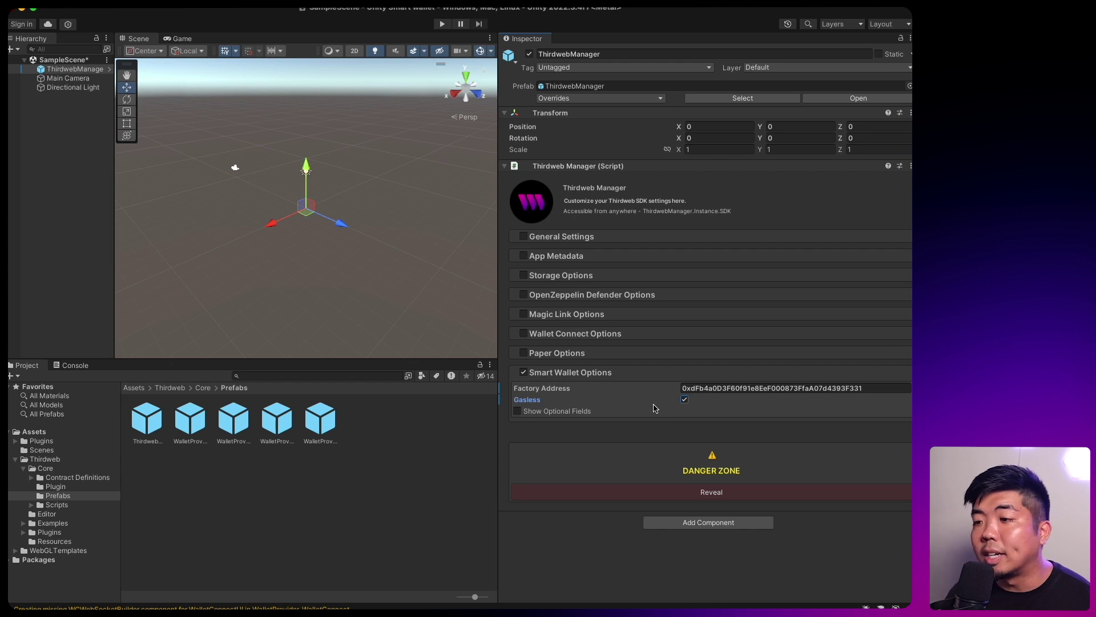
click(664, 373)
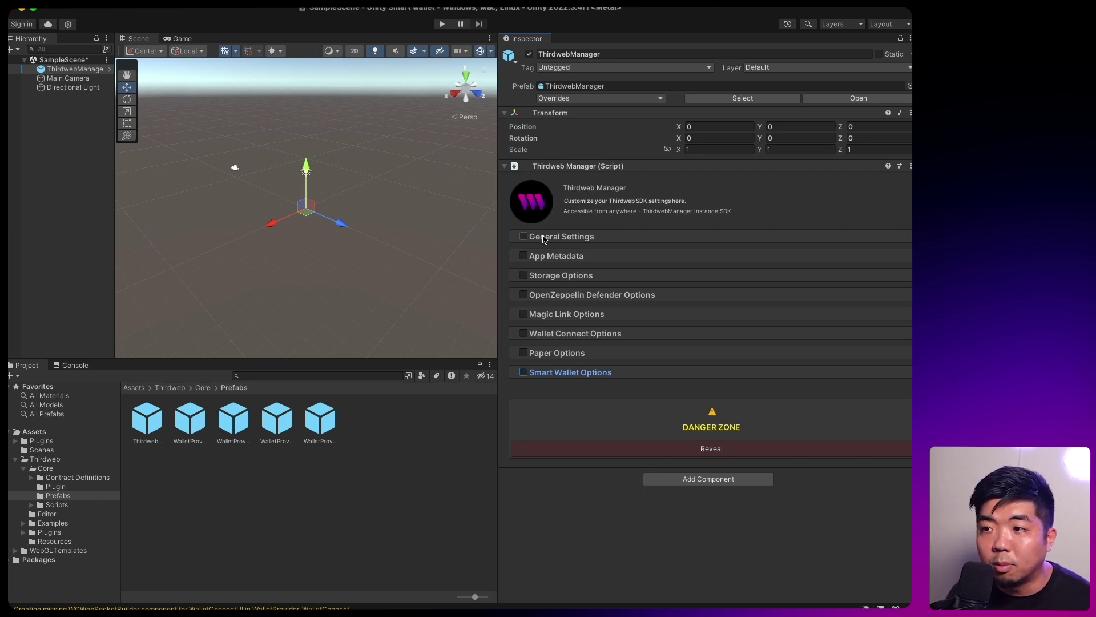
click(498, 216)
drag(498, 217, 722, 222)
drag(163, 232, 232, 243)
Step: Create a UI Canvas in the Hierarchy, name it Menu, and frame it in the Scene view
drag(205, 360, 205, 445)
right_click(67, 128)
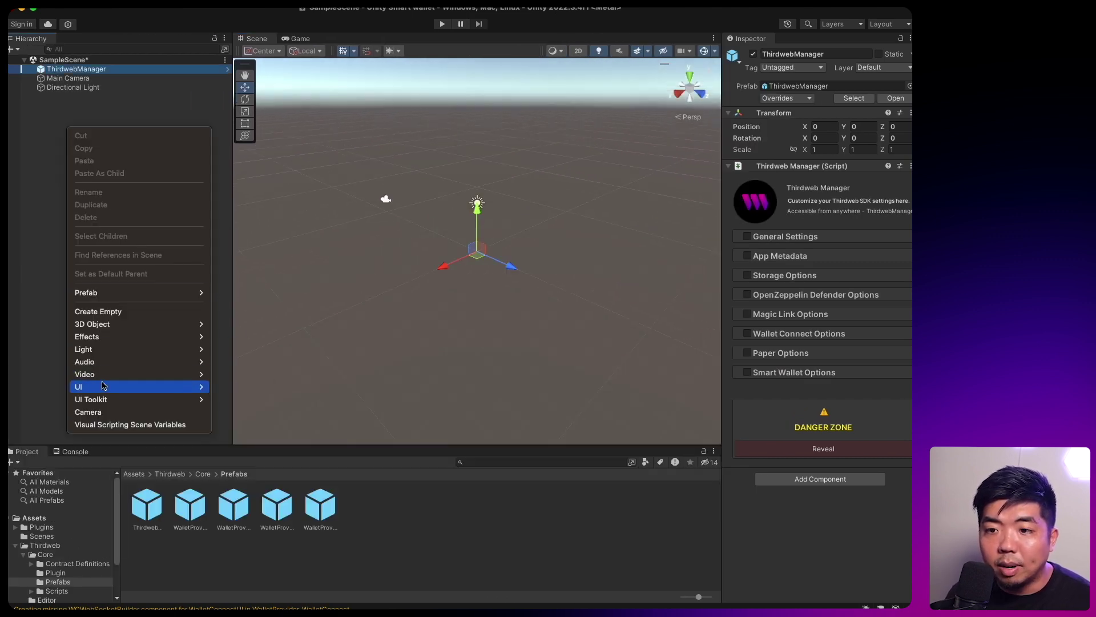
mouse_move(104, 387)
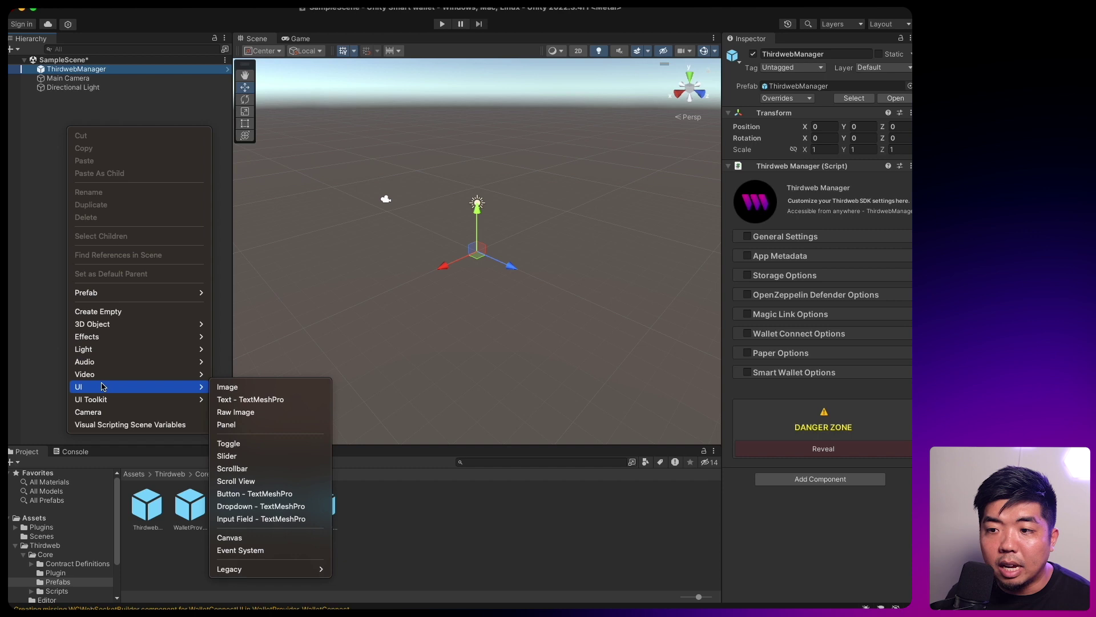
click(261, 535)
text(Men)
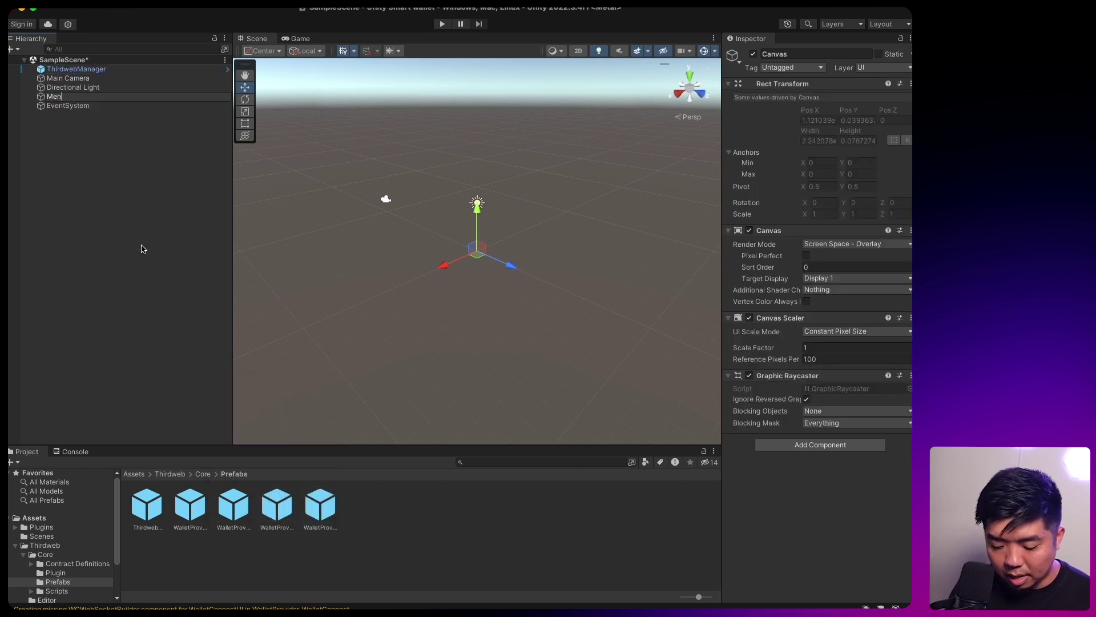
key(Return)
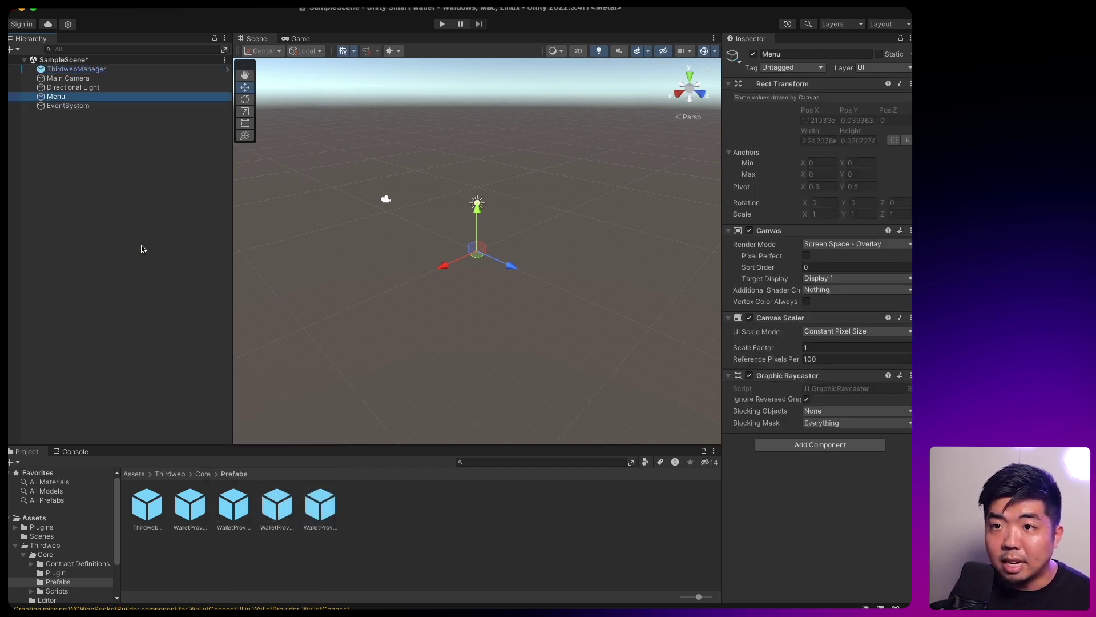
double_click(97, 97)
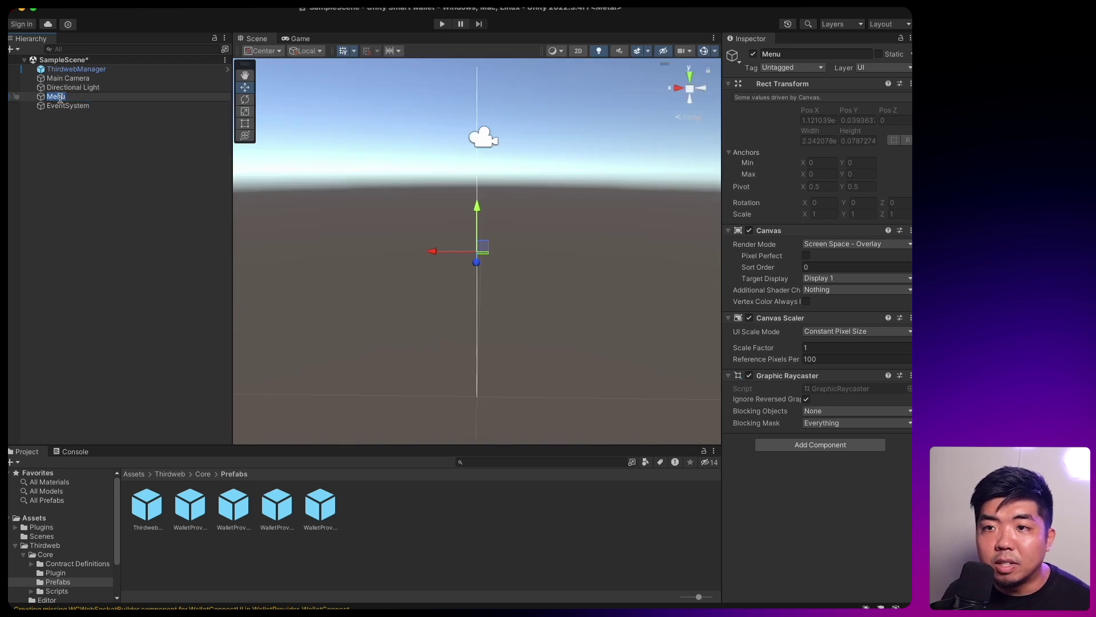
scroll(60, 562, down, 3)
Step: Drag Prefab_ConnectWallet from Thirdweb > Examples > Prefabs onto the Menu canvas in the Hierarchy
click(49, 514)
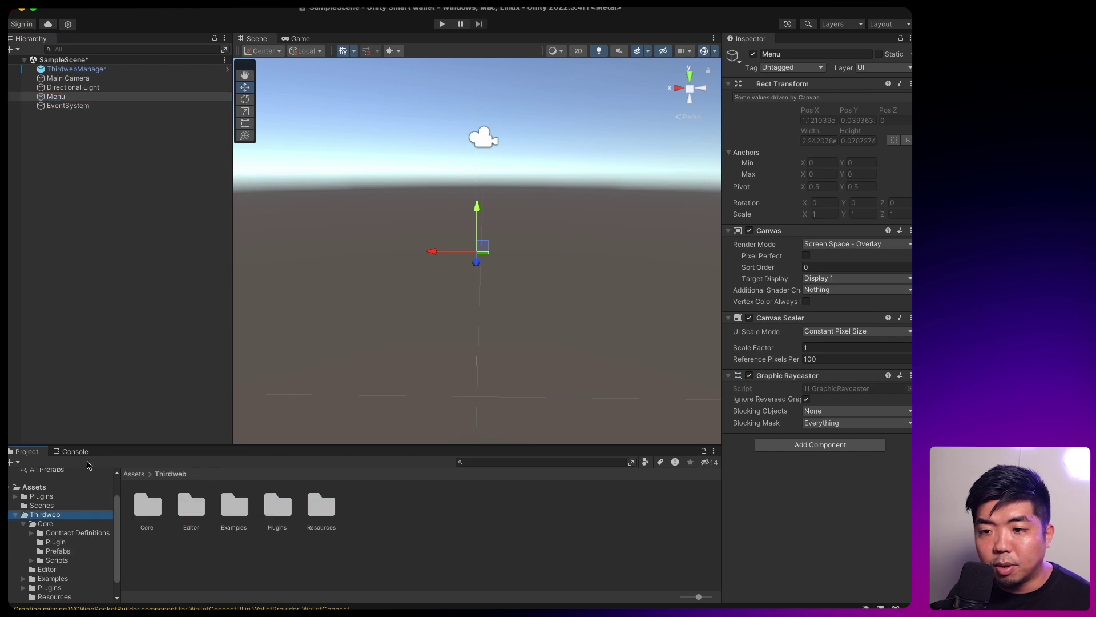
drag(96, 447, 134, 282)
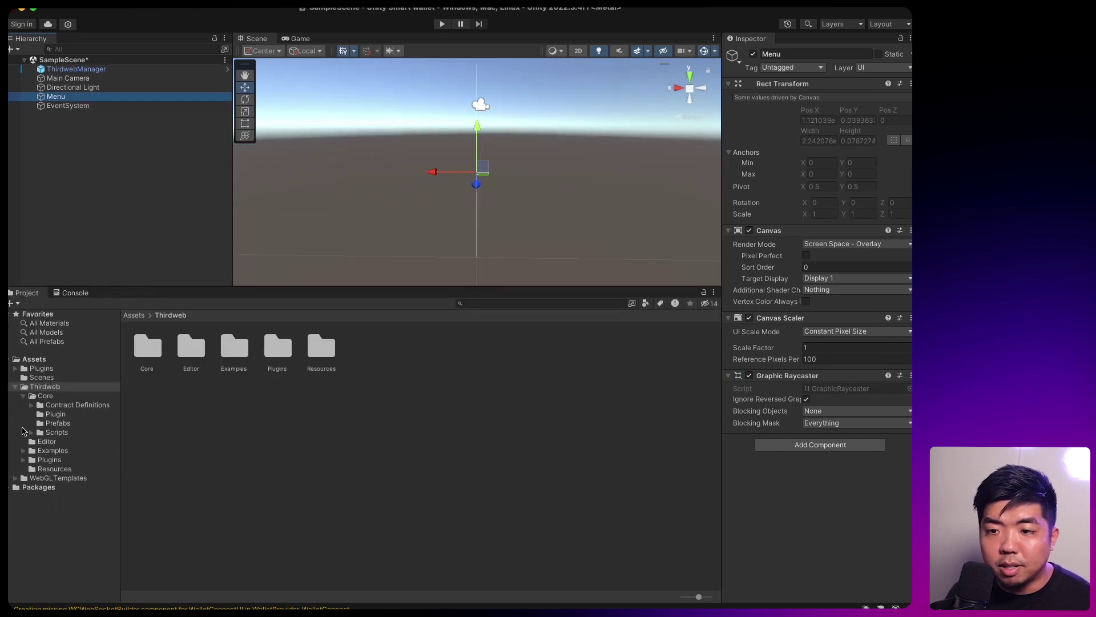
click(24, 395)
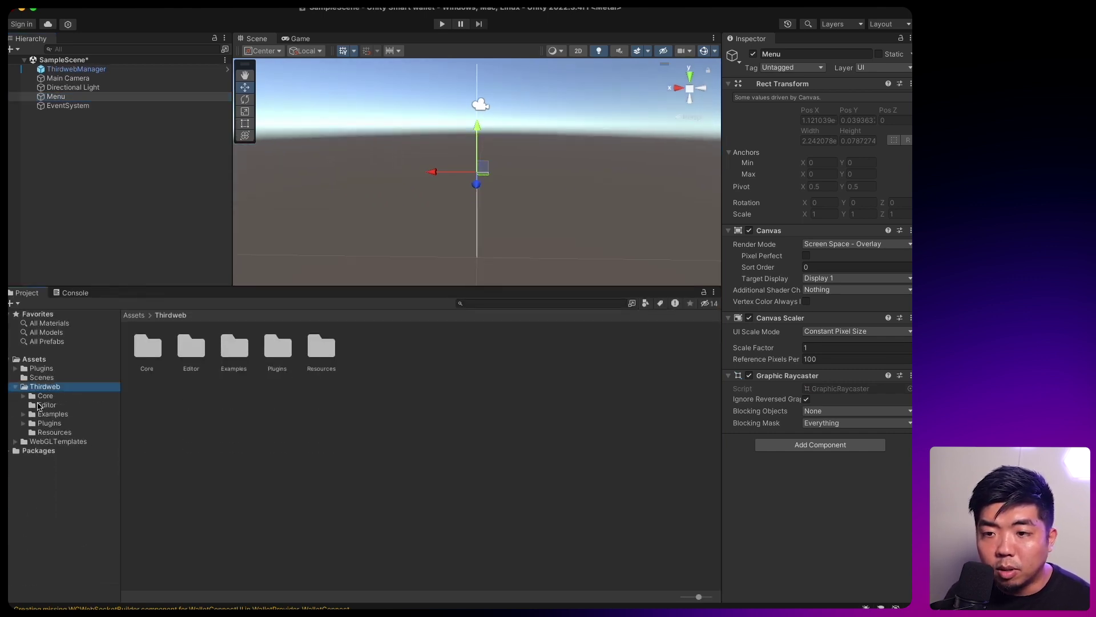
click(53, 414)
double_click(190, 348)
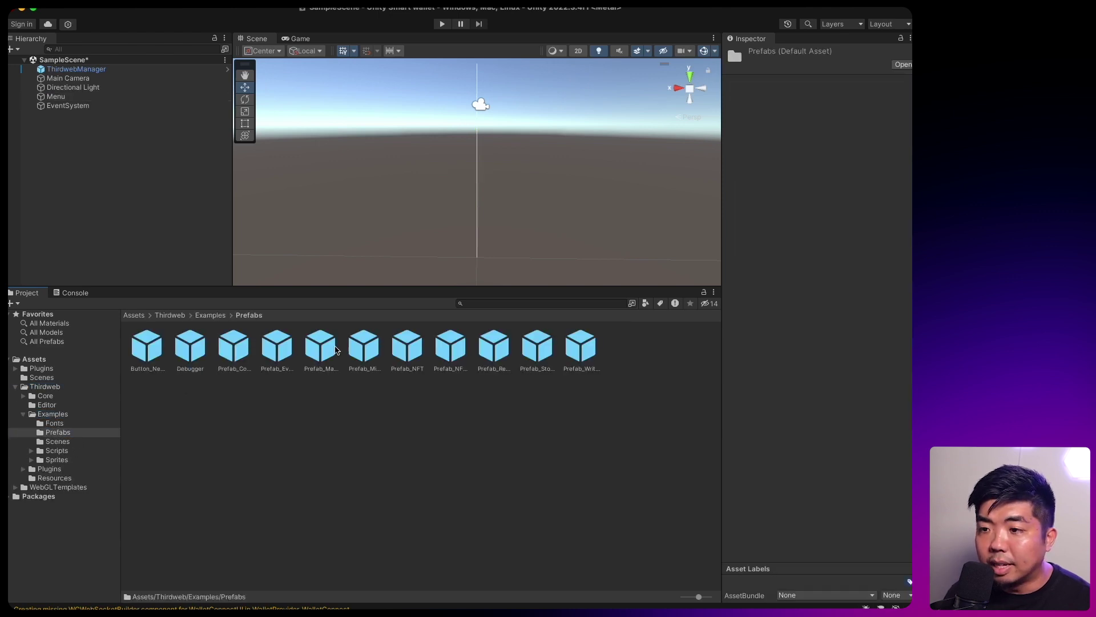
click(243, 348)
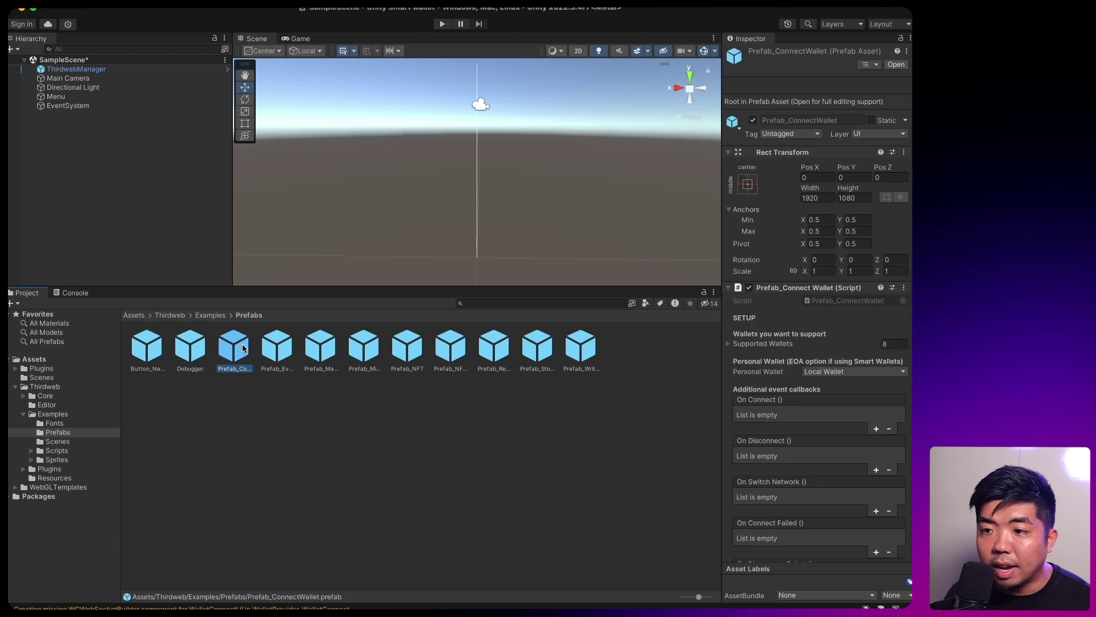
drag(781, 55, 67, 101)
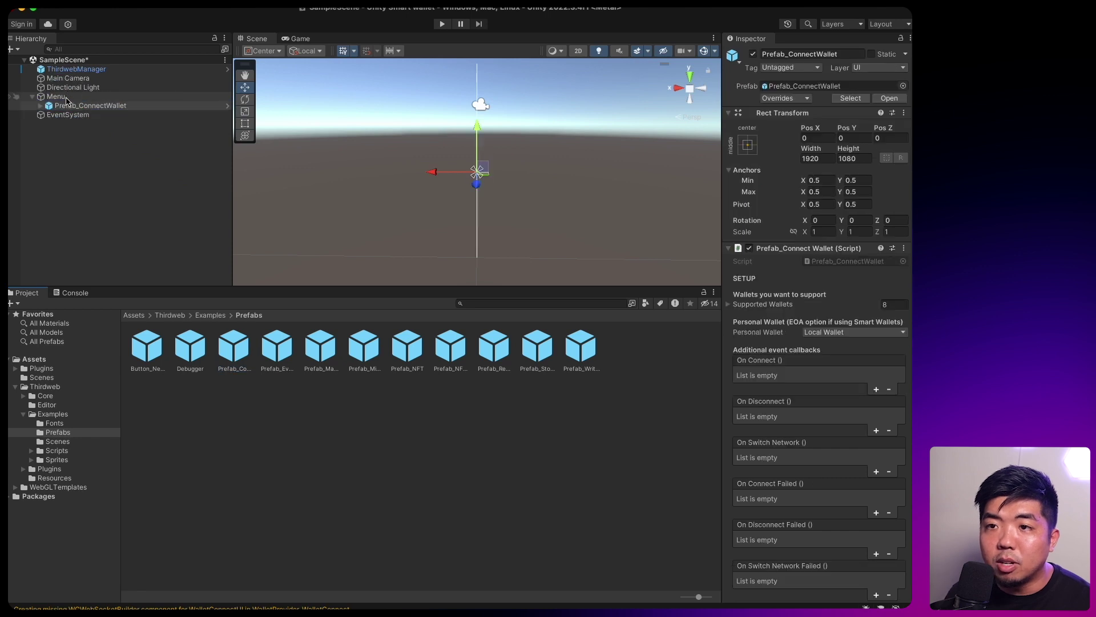
Step: Frame the Menu canvas in the Scene view so the Connect Wallet button reads correctly
click(56, 96)
middle_drag(409, 143, 488, 229)
drag(490, 284, 514, 509)
drag(232, 281, 151, 281)
middle_drag(452, 372, 437, 282)
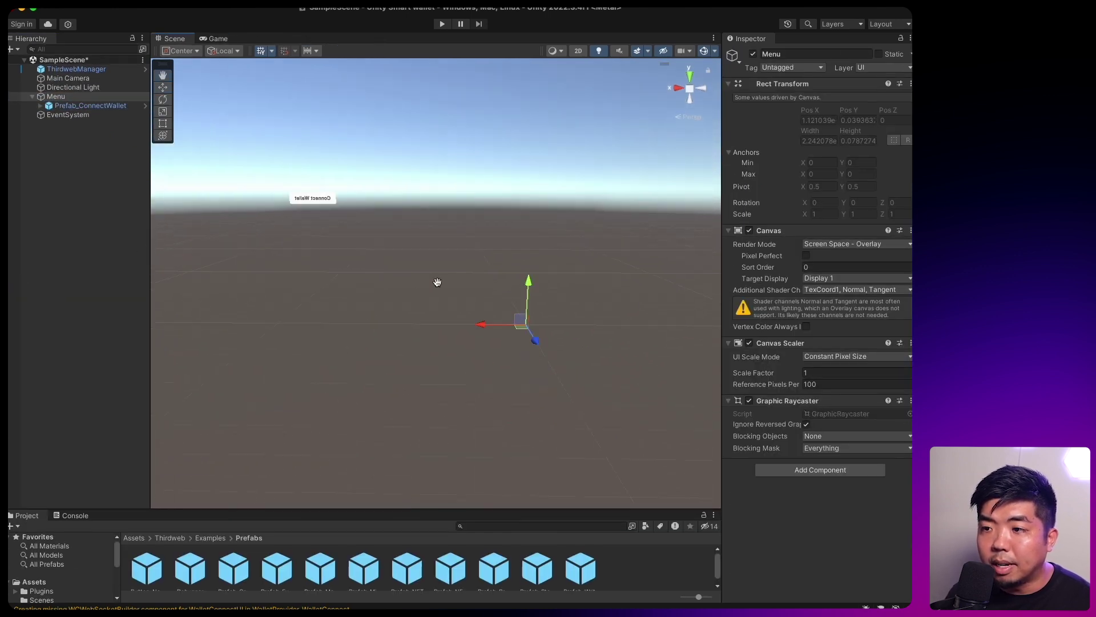
double_click(56, 97)
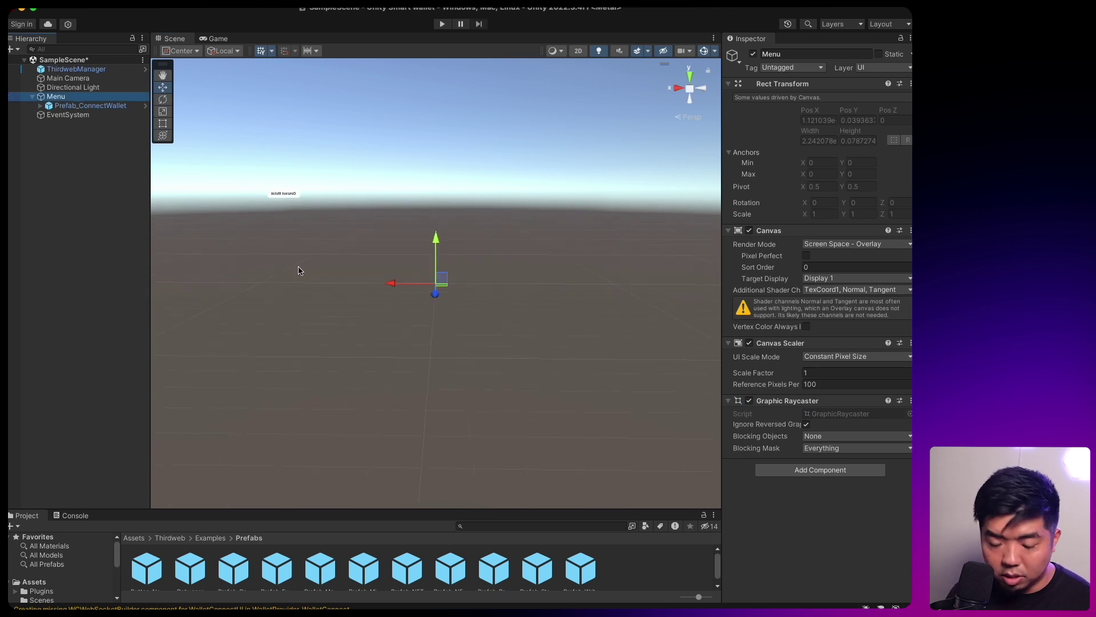
drag(284, 260, 368, 290)
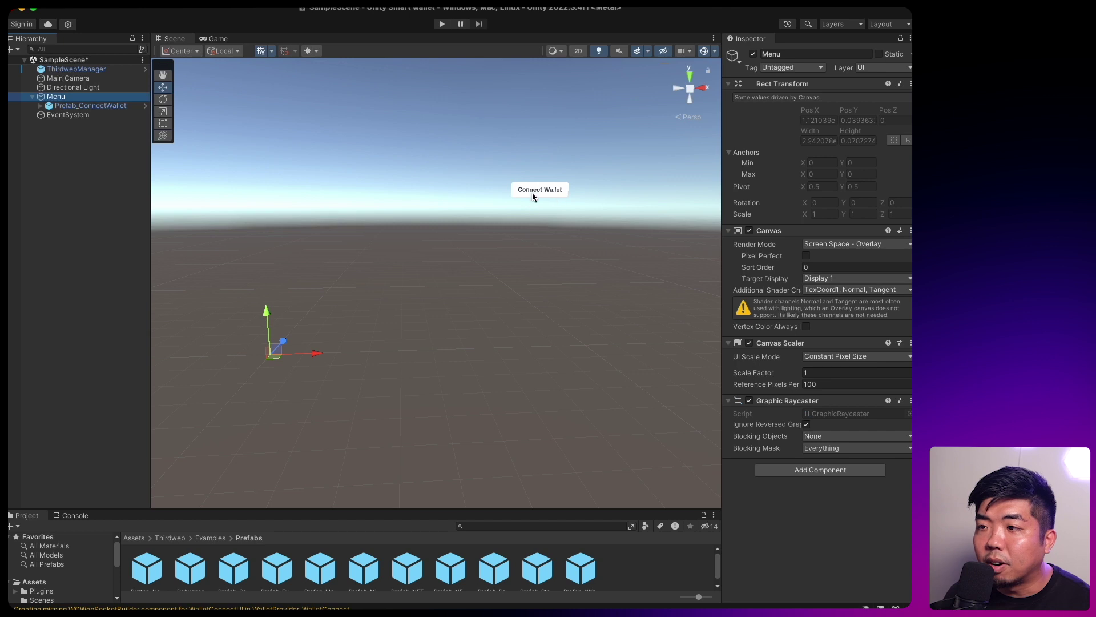
click(70, 99)
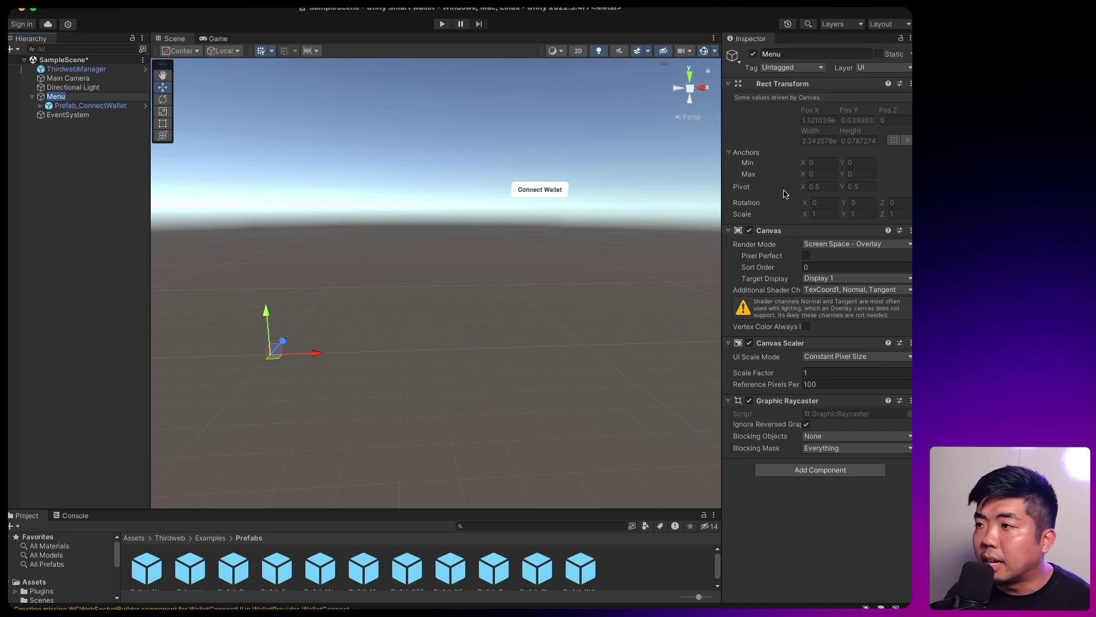
drag(723, 138, 539, 140)
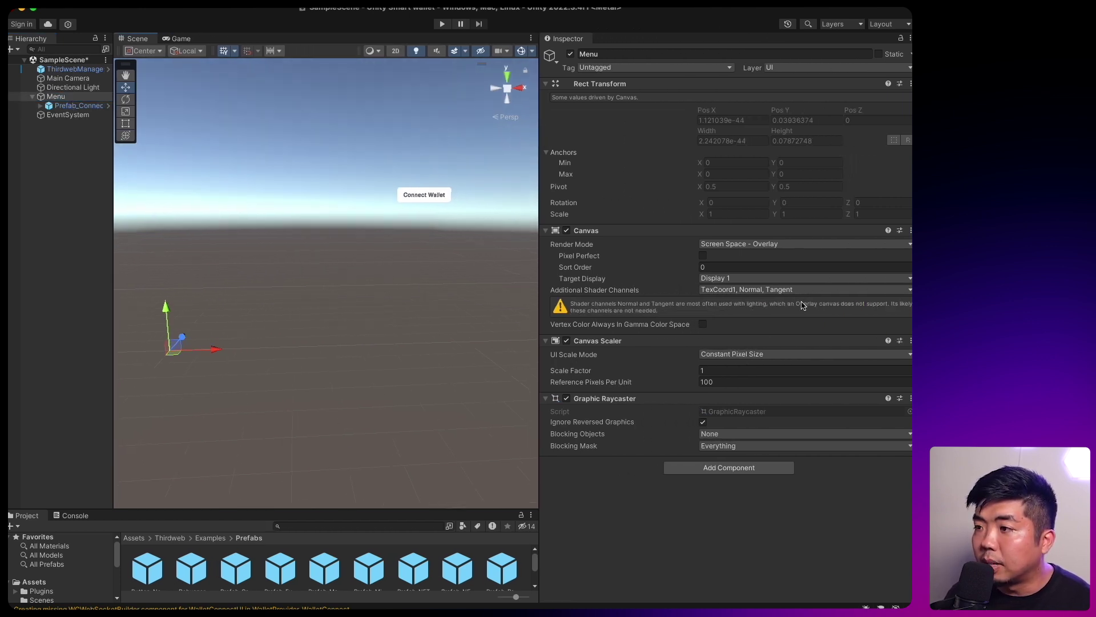
Step: Set Menu's Canvas Scaler to Scale With Screen Size at a 1920 × 1080 reference resolution
click(546, 230)
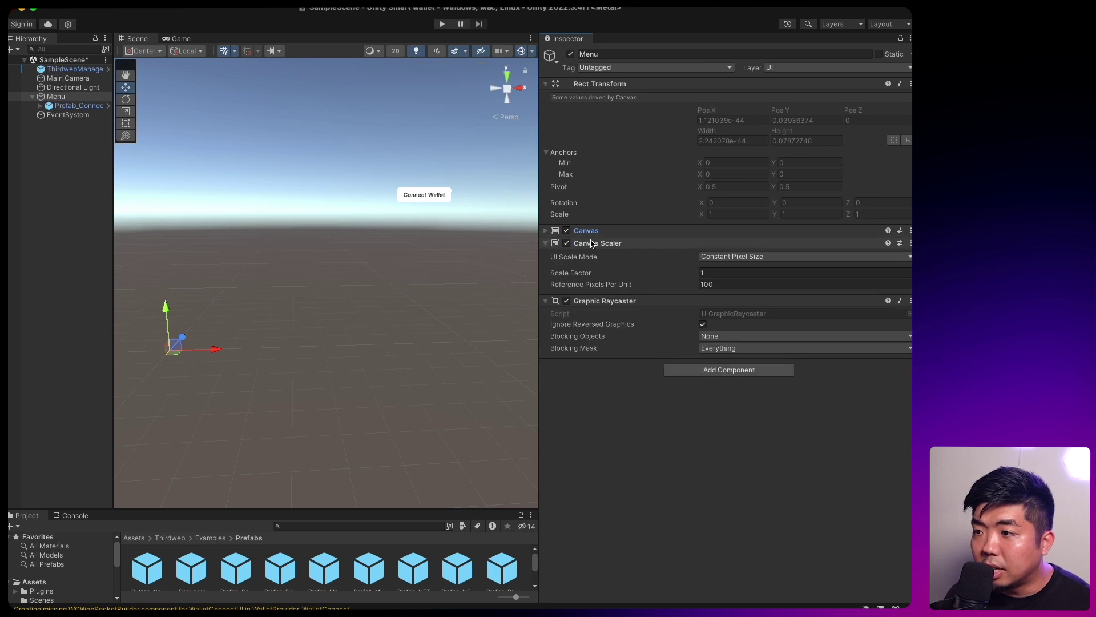
click(734, 256)
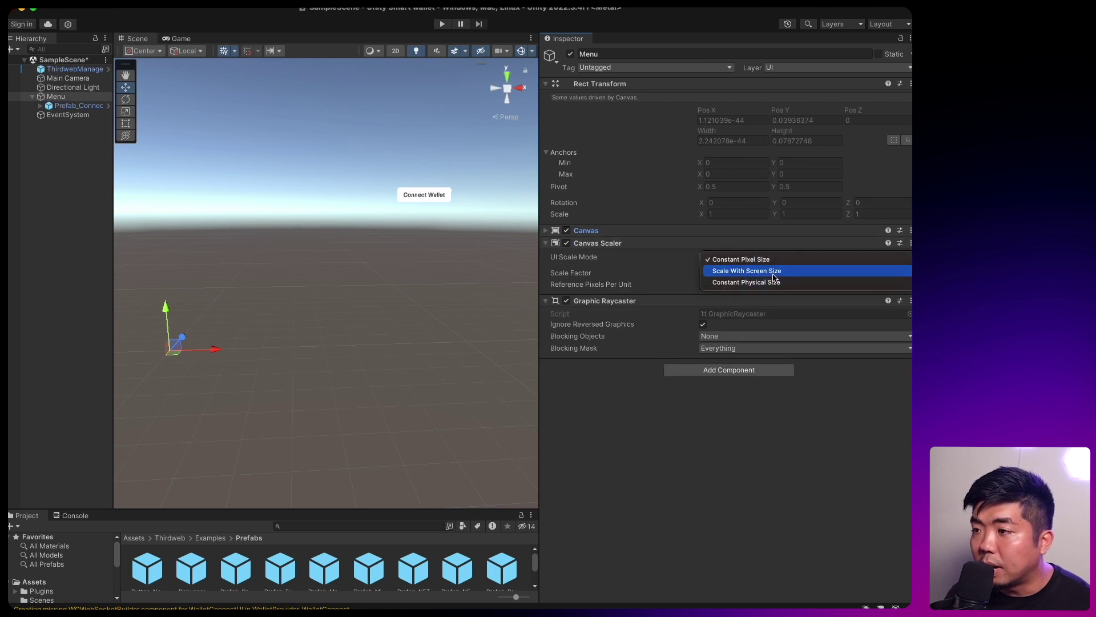
click(774, 277)
click(744, 273)
text(1920)
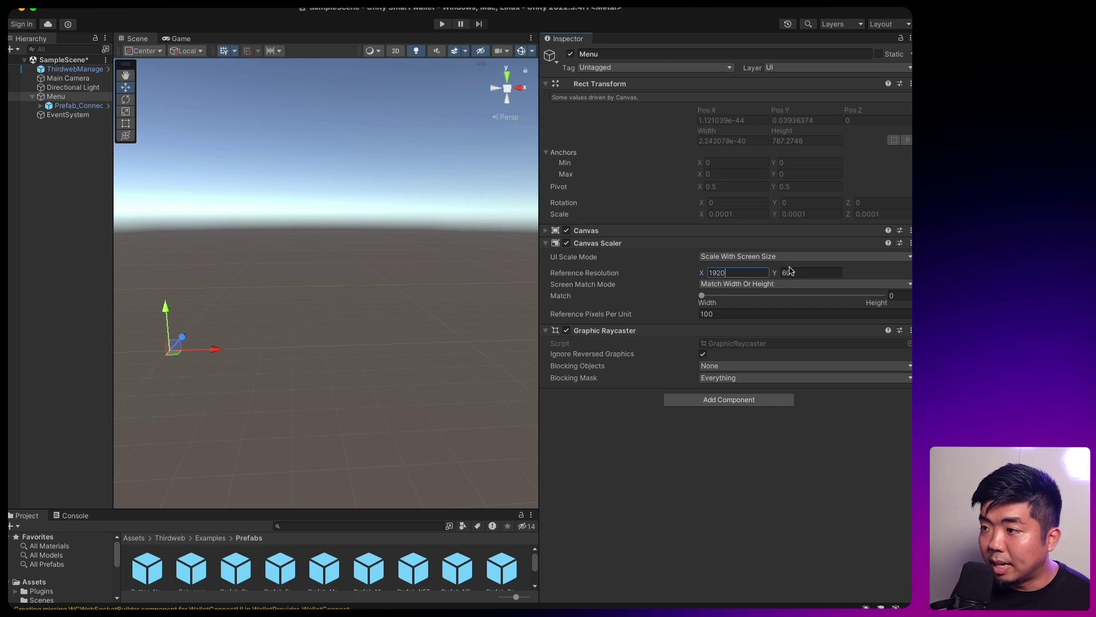
click(794, 271)
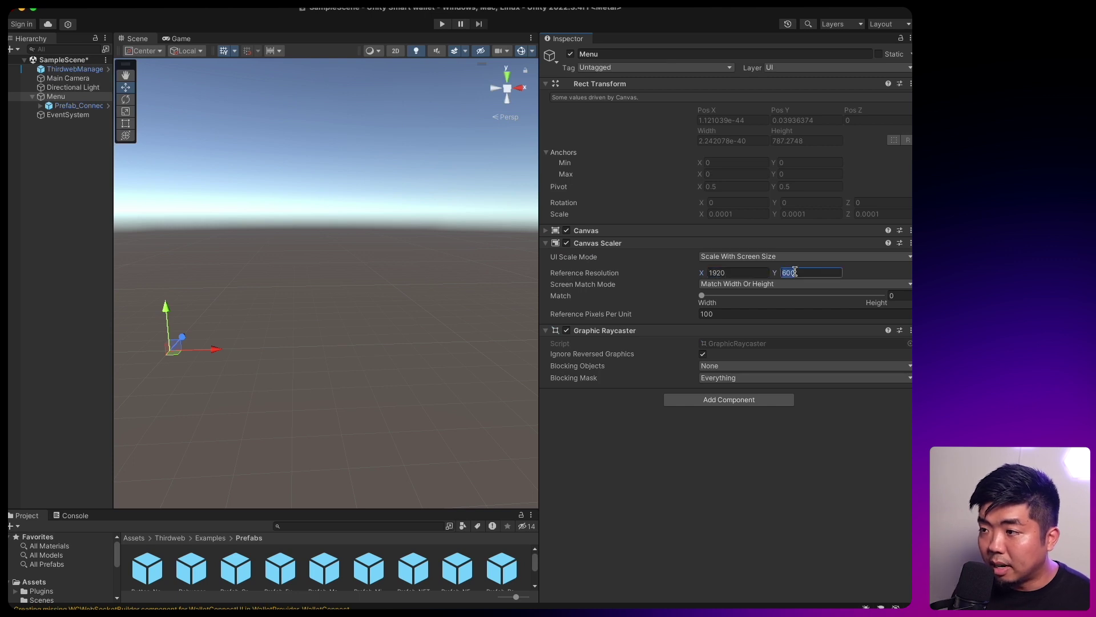
text(1080)
key(Return)
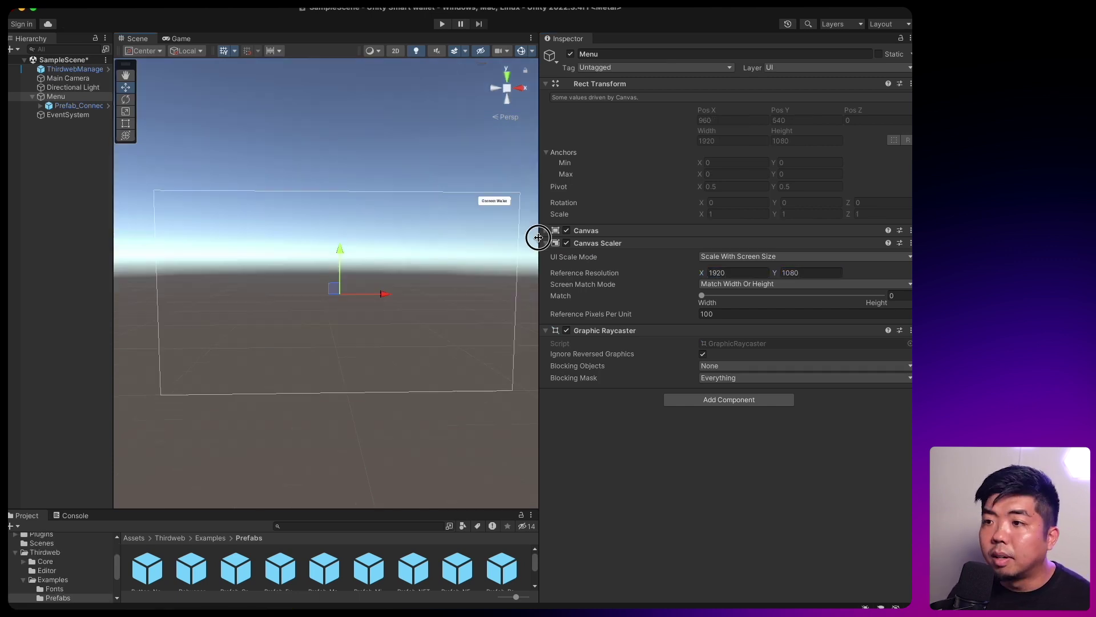
drag(540, 238, 862, 237)
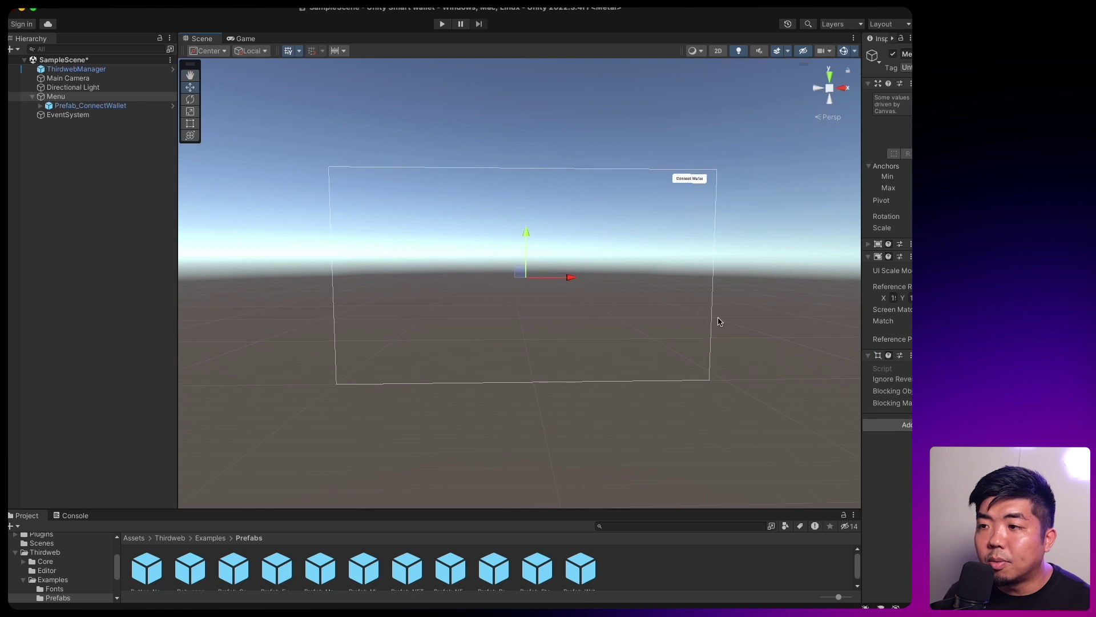
scroll(524, 199, up, 3)
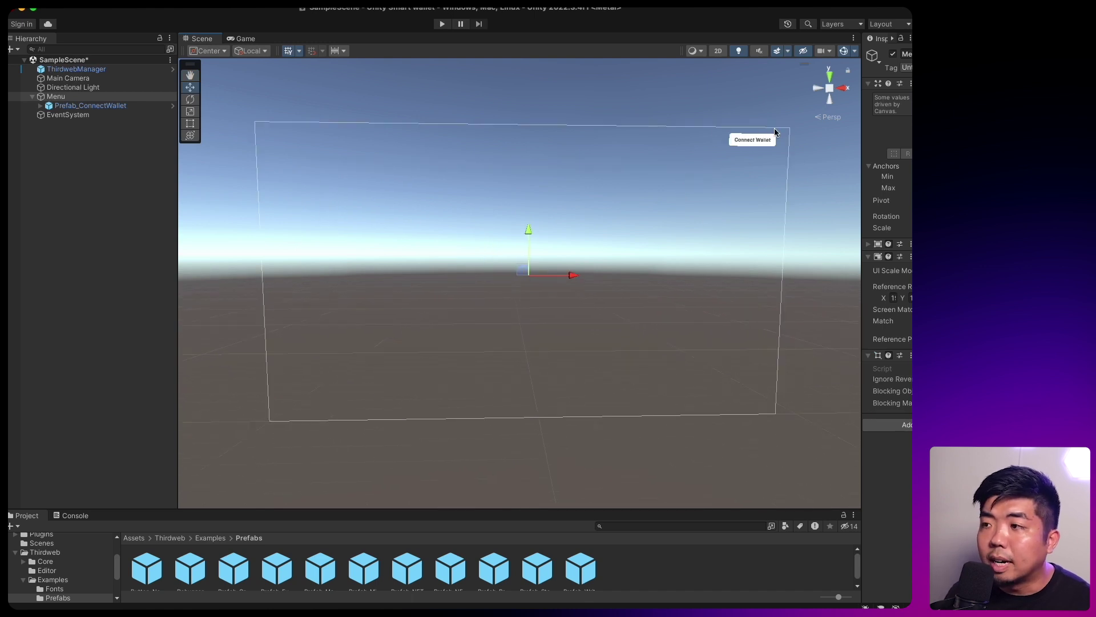
drag(860, 155, 710, 143)
click(88, 106)
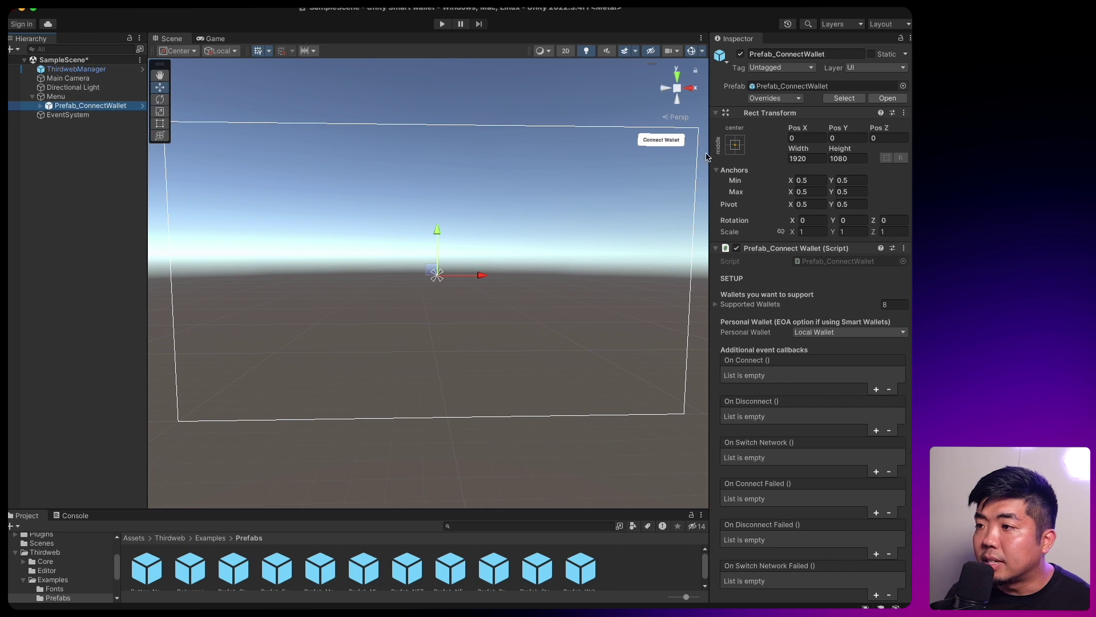
Step: Expand Supported Wallets and remove the Embedded Wallet and Injected entries
drag(705, 149, 511, 152)
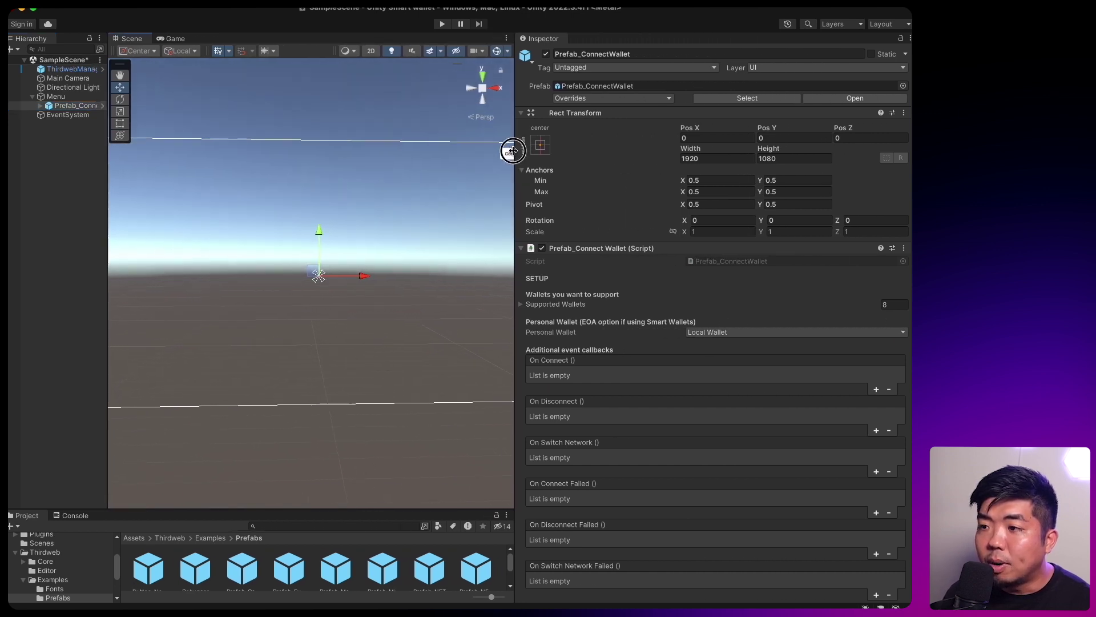
scroll(654, 288, down, 5)
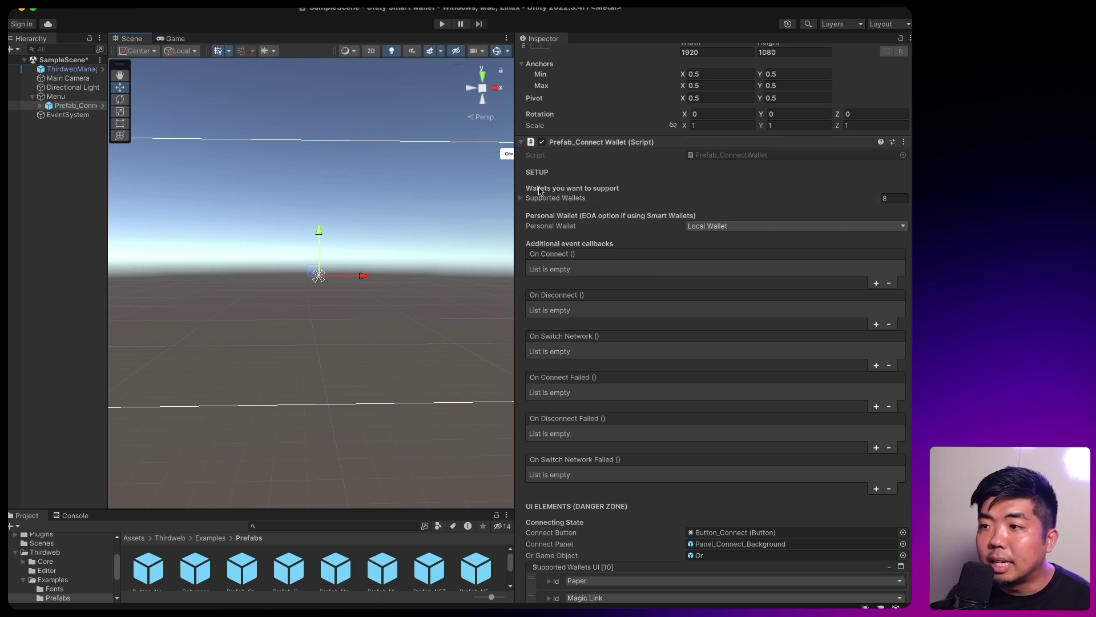
click(521, 198)
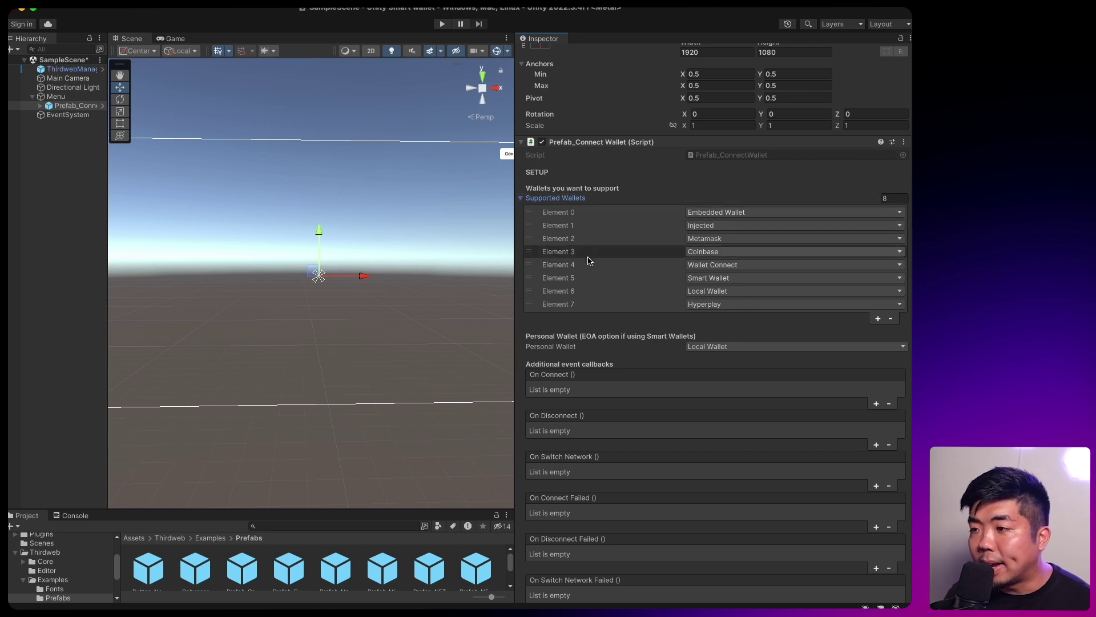
click(584, 214)
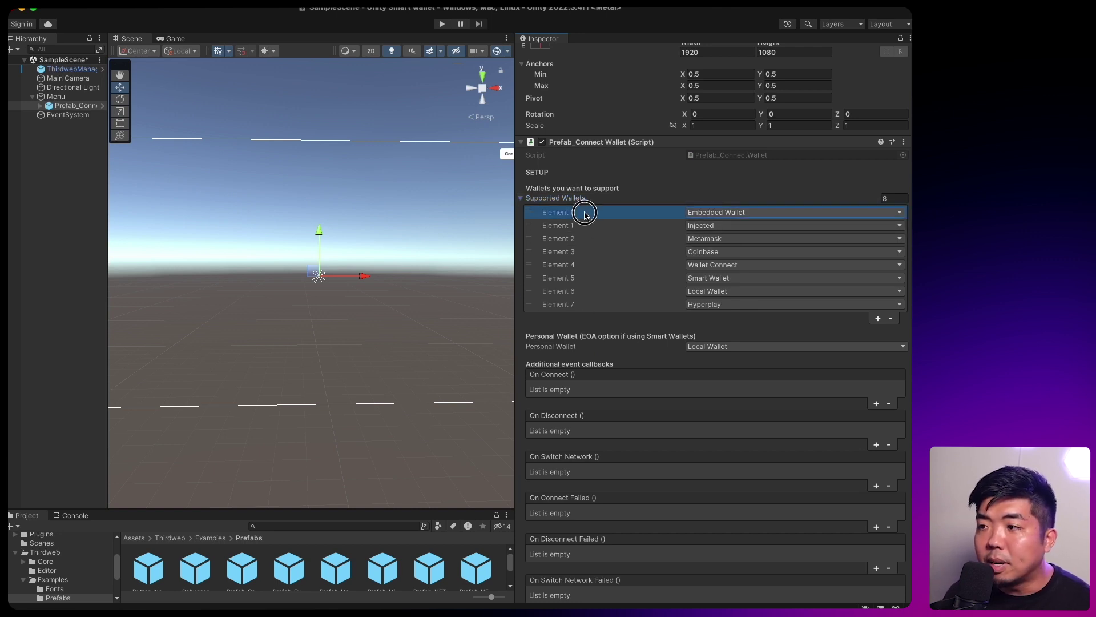
click(890, 319)
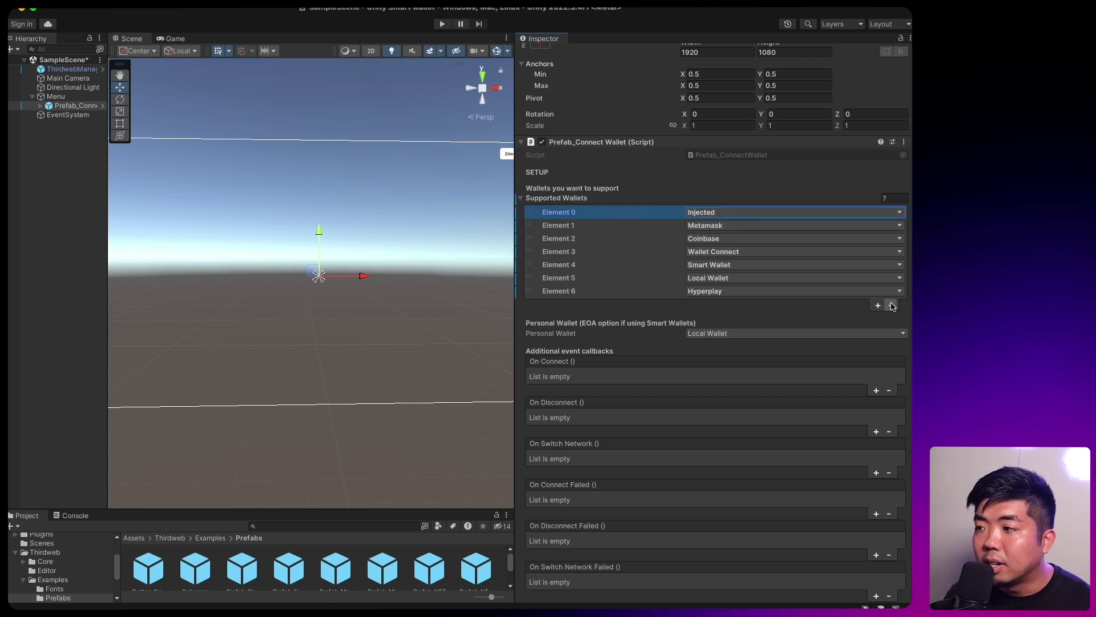
click(893, 307)
Step: Remove Hyperplay, Local Wallet, Wallet Connect and Coinbase, leaving only Metamask and Smart Wallet
click(643, 278)
click(891, 291)
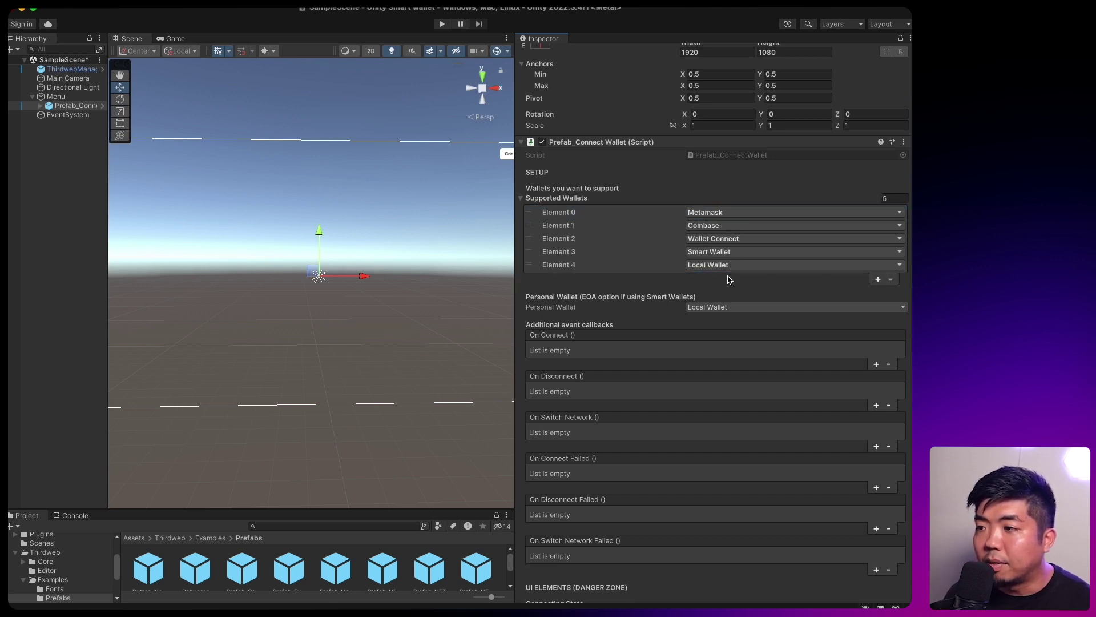
click(661, 264)
click(890, 279)
click(638, 243)
click(891, 265)
click(636, 225)
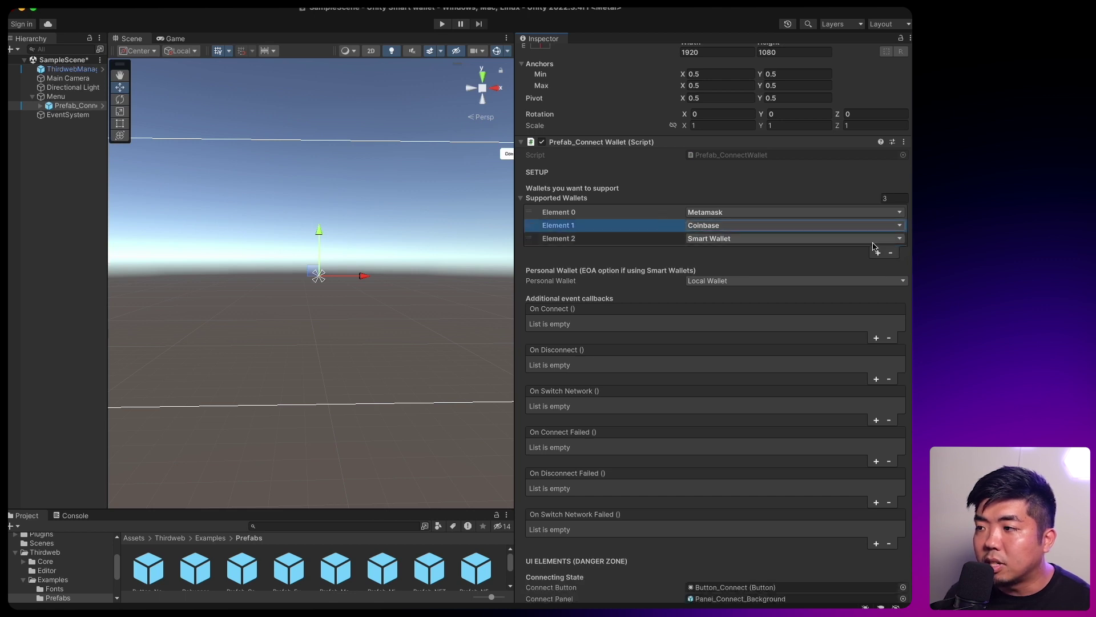
click(891, 252)
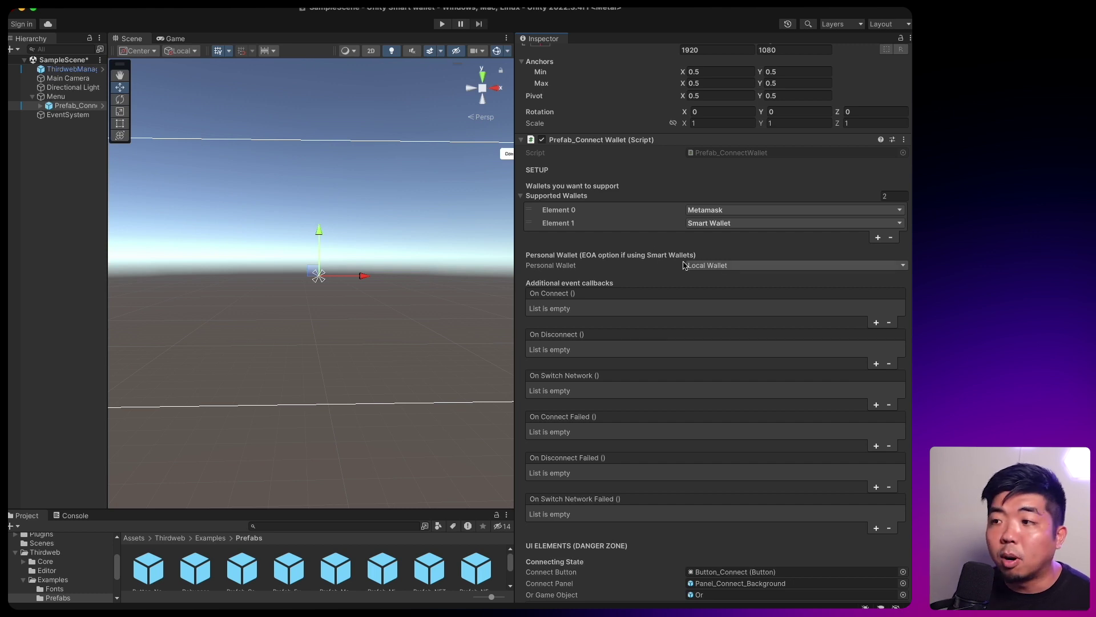
click(719, 265)
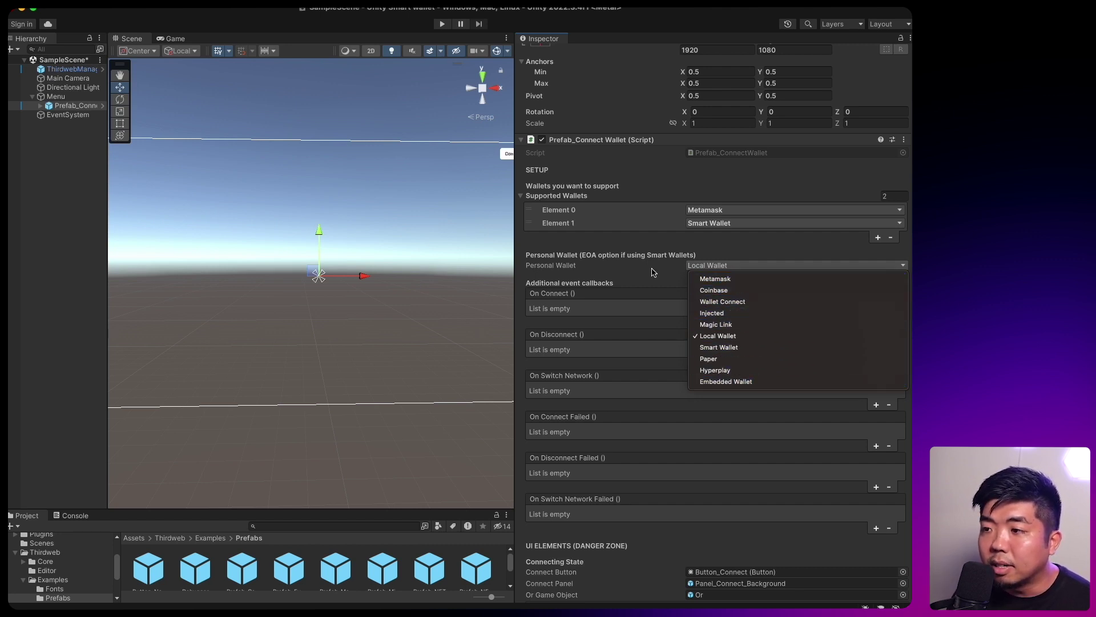
click(628, 263)
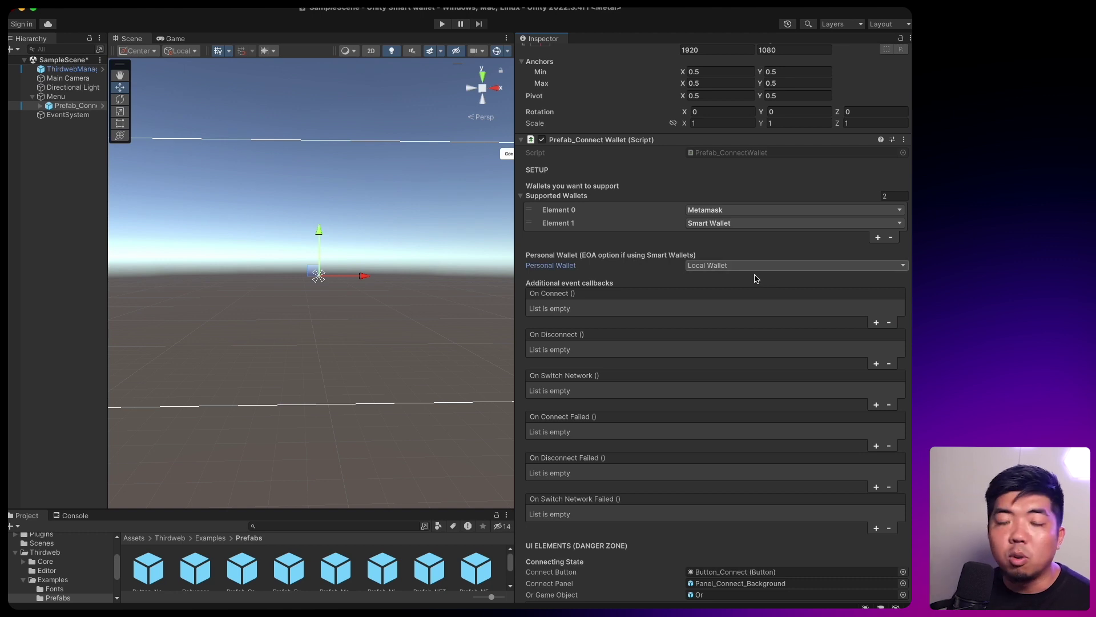
scroll(679, 288, down, 2)
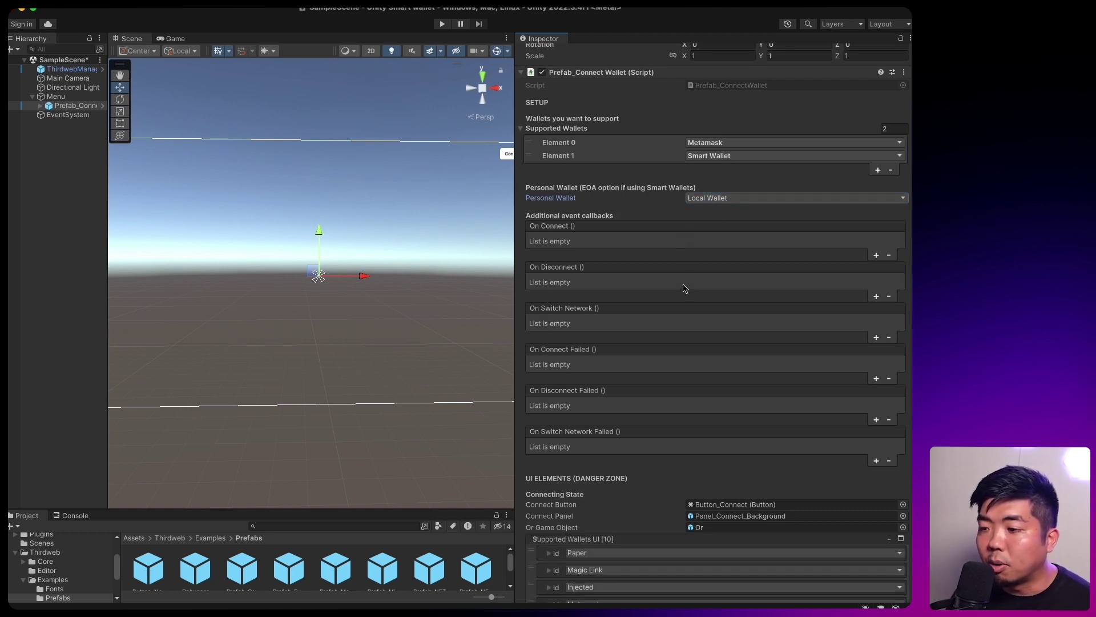
scroll(680, 288, up, 5)
drag(514, 196, 812, 221)
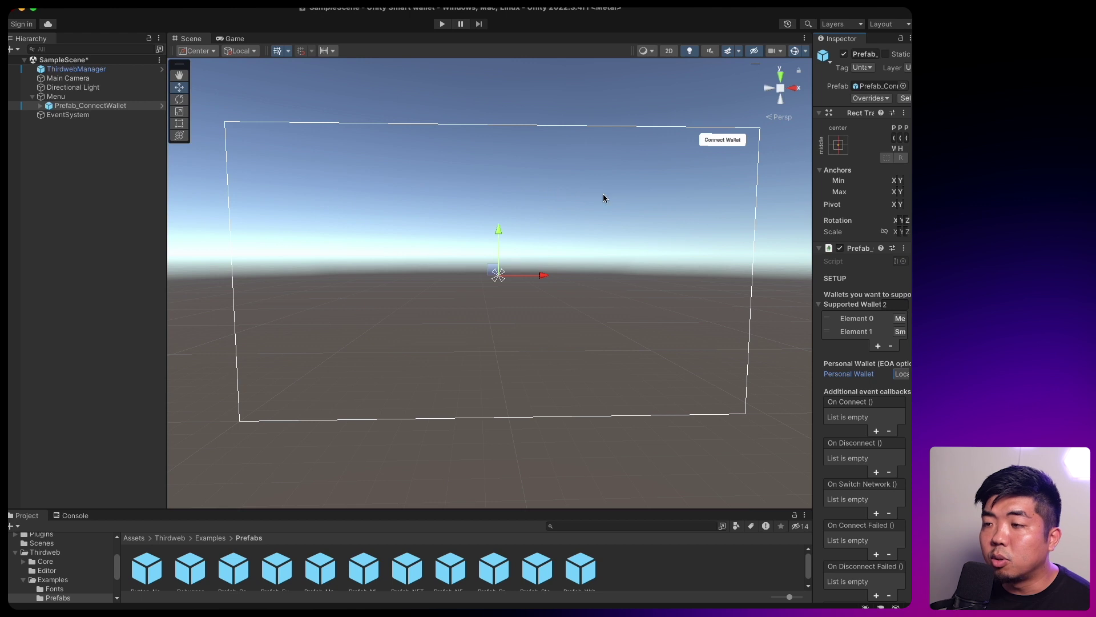